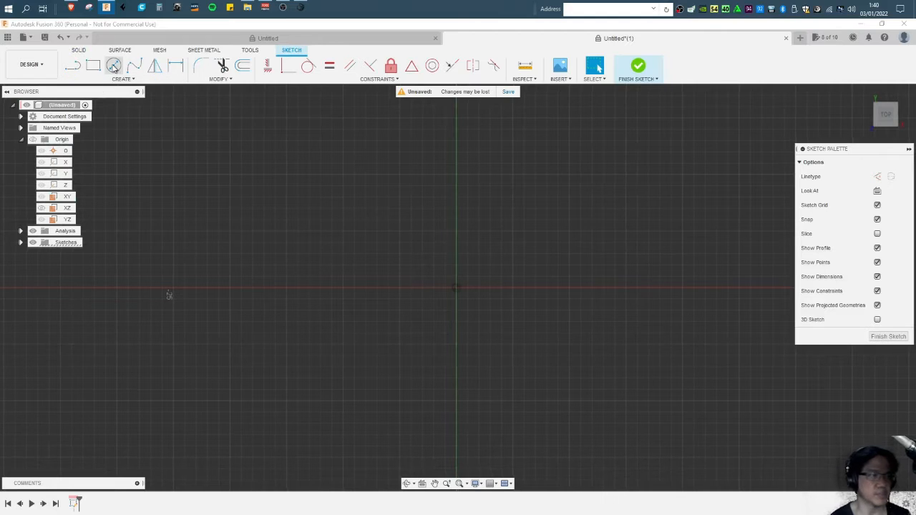
Sketch a 20 mm diameter circle centred on the origin and place its dimension outside the circle.
click(458, 289)
text(2)
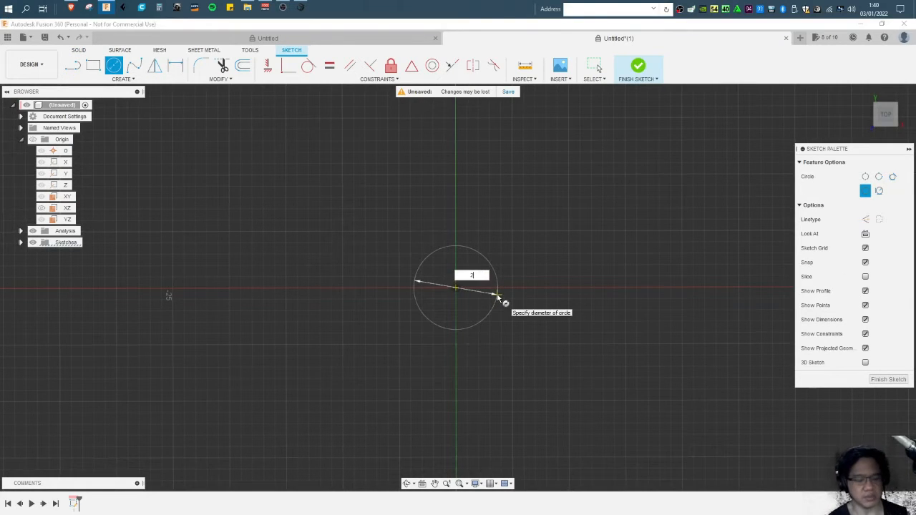
text(0)
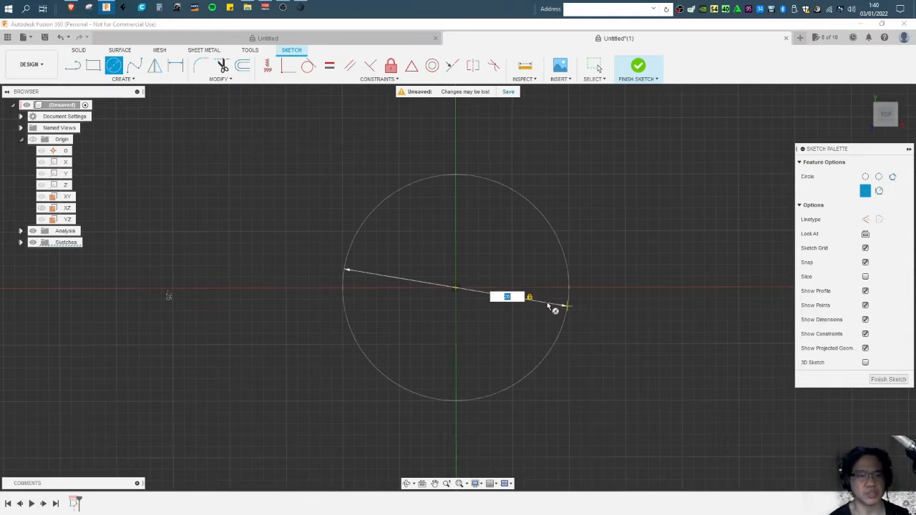
key(Return)
scroll(494, 327, down, 3)
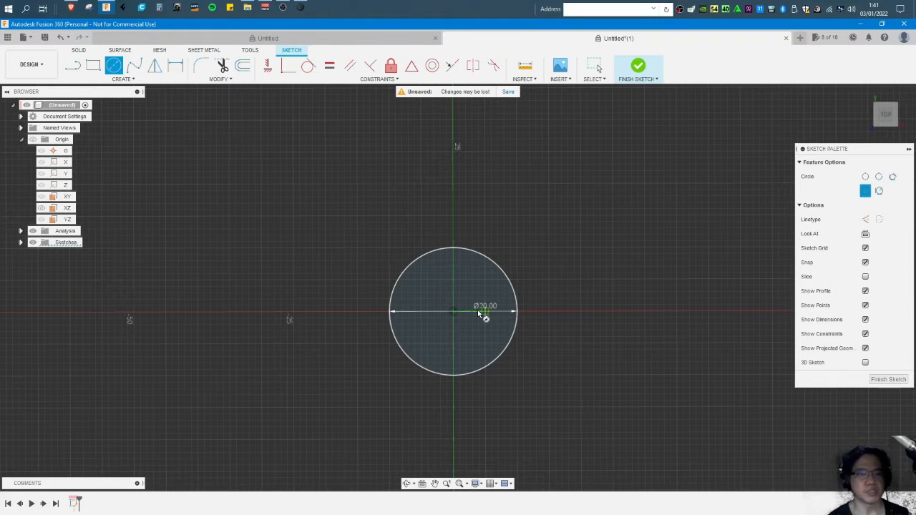
key(Escape)
drag(483, 310, 546, 268)
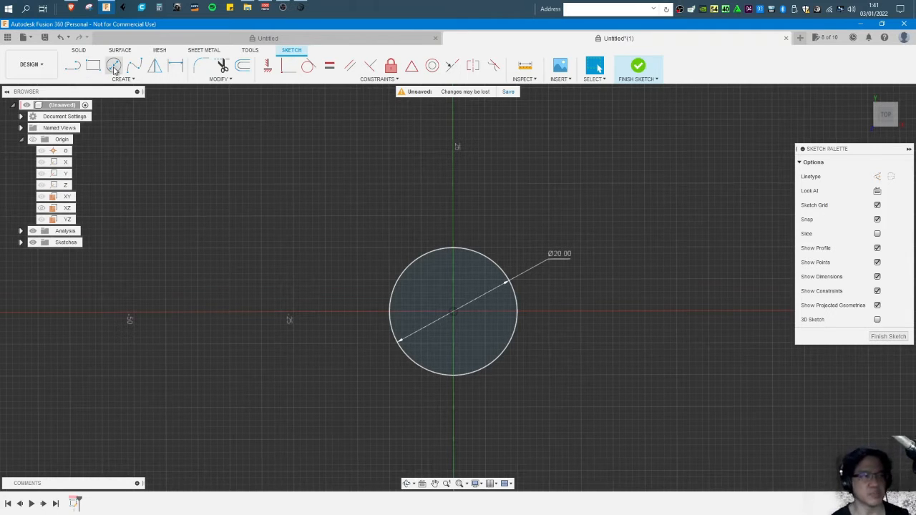
Sketch a six-sided circumscribed polygon centred on the origin, about 14 mm from the centre to its flat lower side.
click(129, 82)
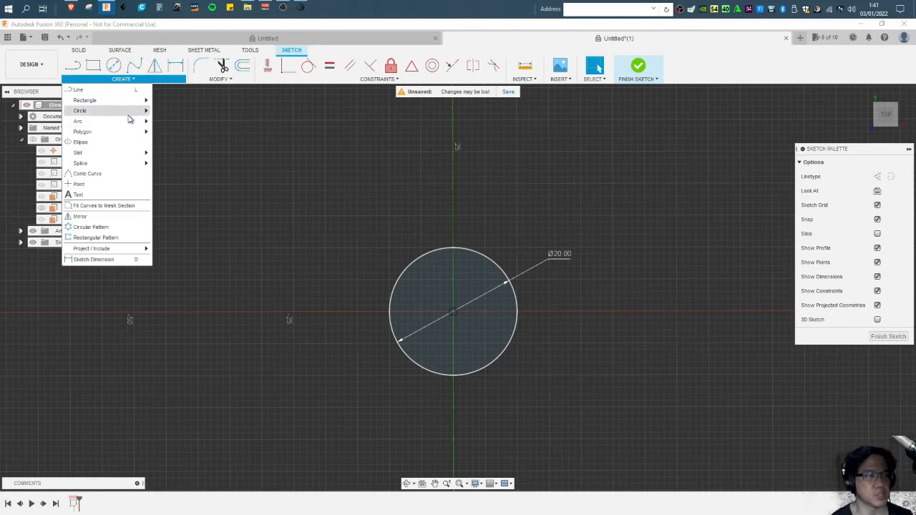
mouse_move(123, 132)
click(200, 131)
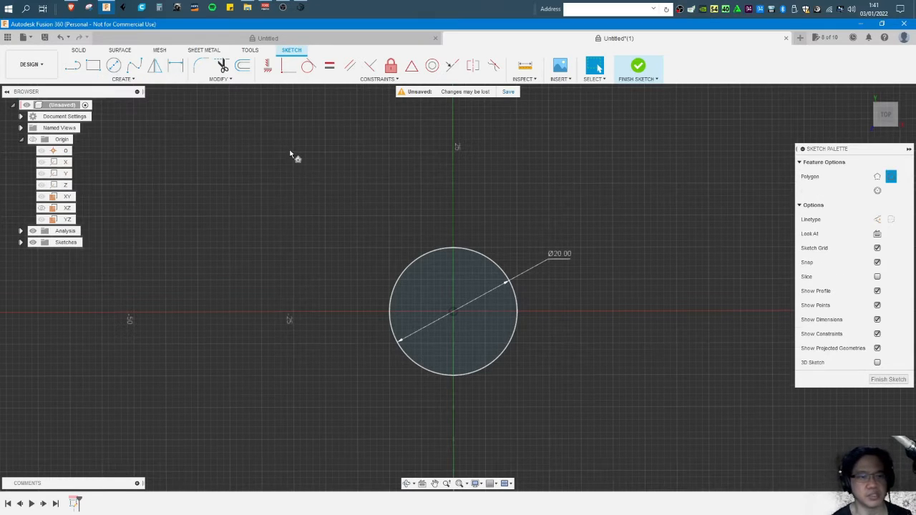
click(453, 313)
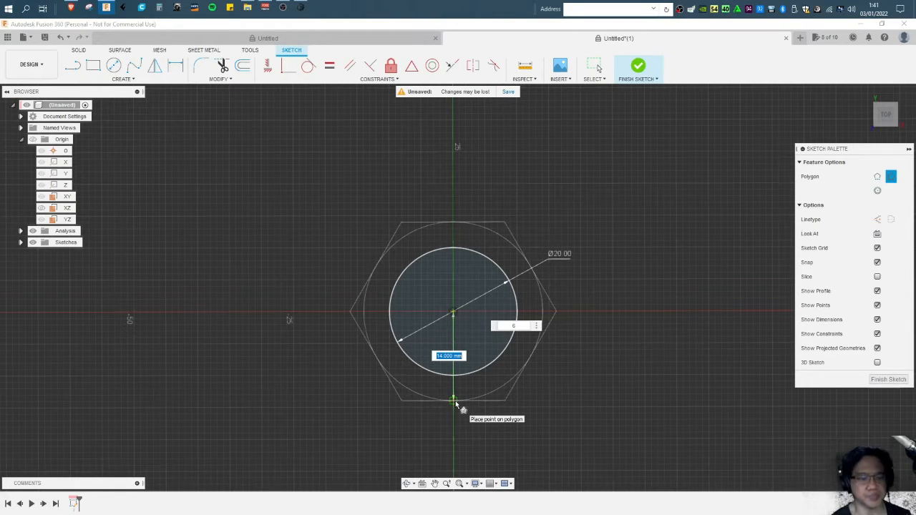
click(456, 405)
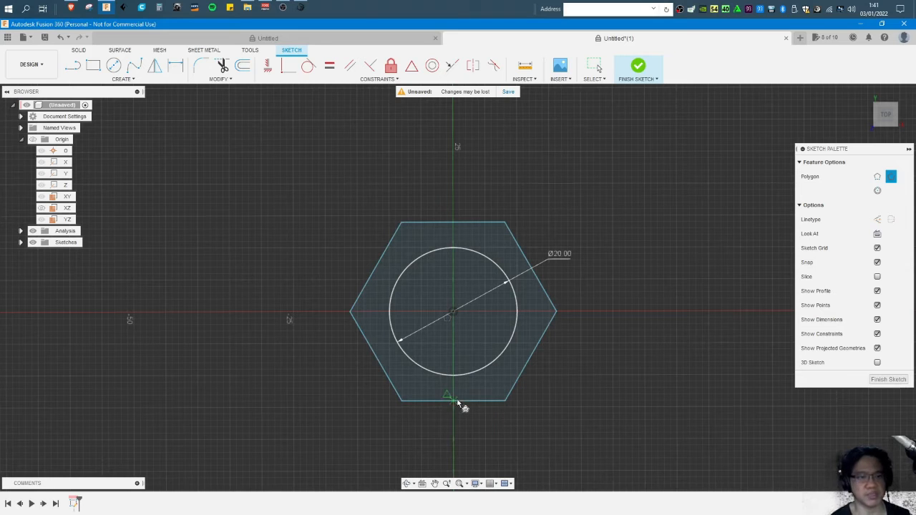
key(Escape)
Dimension the distance from the origin to the hexagon's lower side as 15 mm.
key(d)
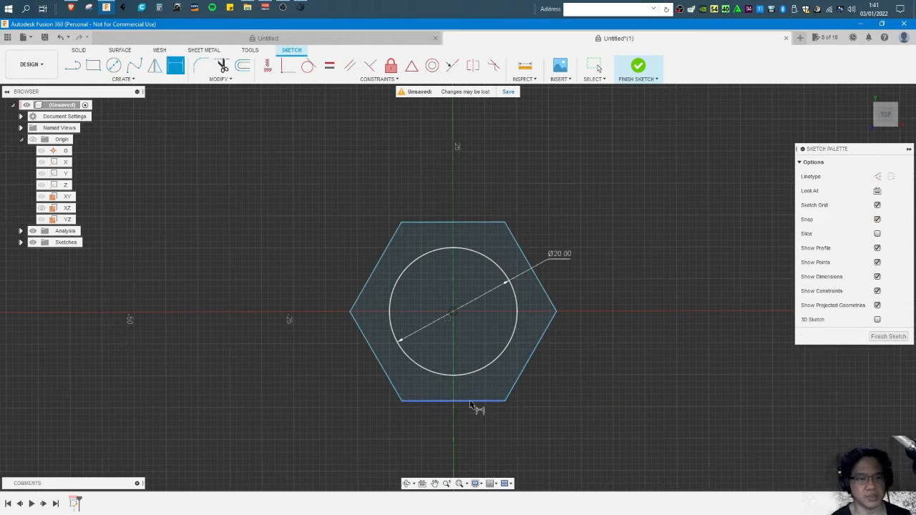
click(453, 312)
click(605, 362)
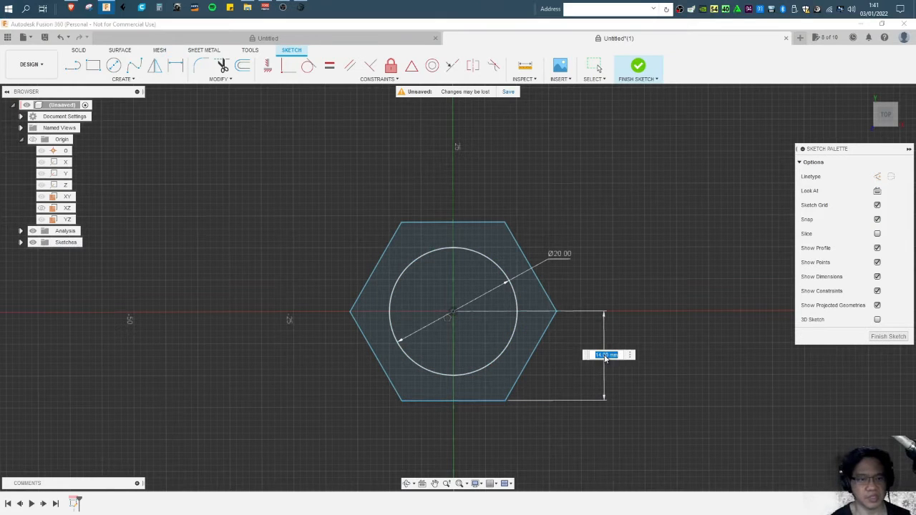
text(15)
key(Return)
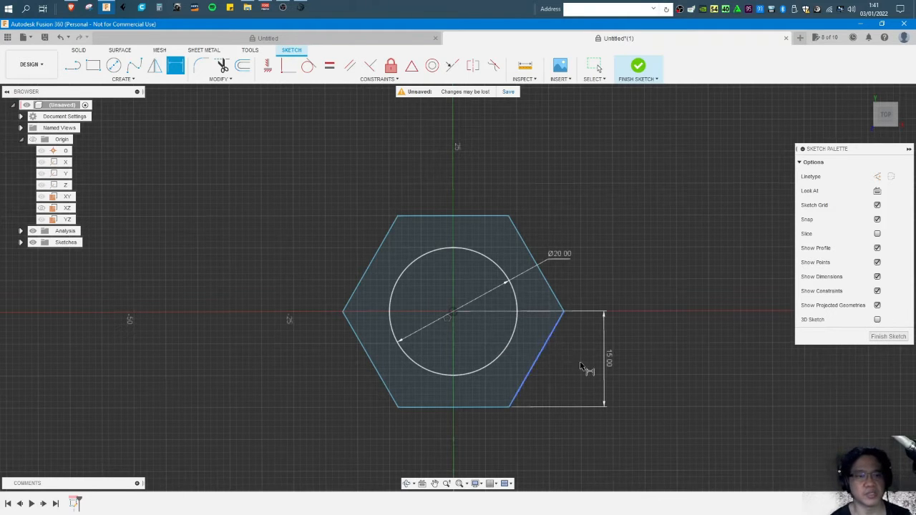
key(Escape)
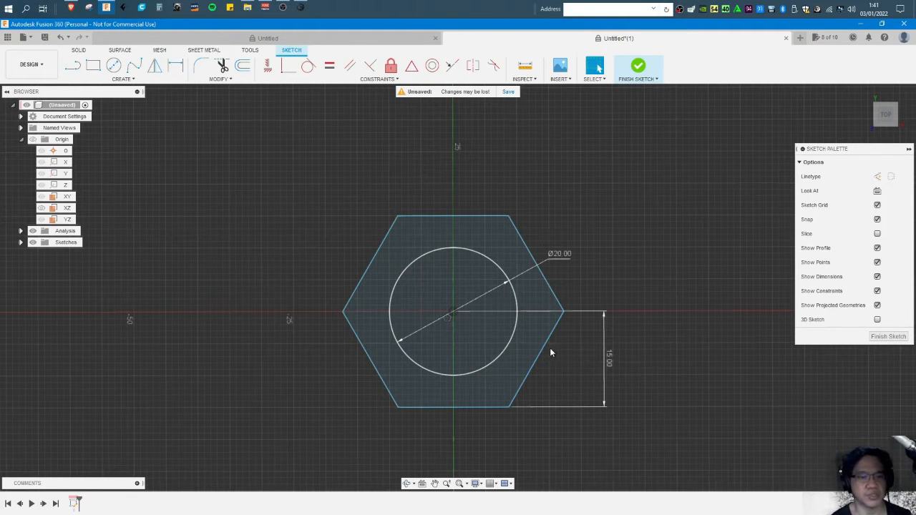
Extrude the circle and surrounding hexagon profiles together 5 mm as a new body for the bolt head, and hide the Analysis folder.
key(e)
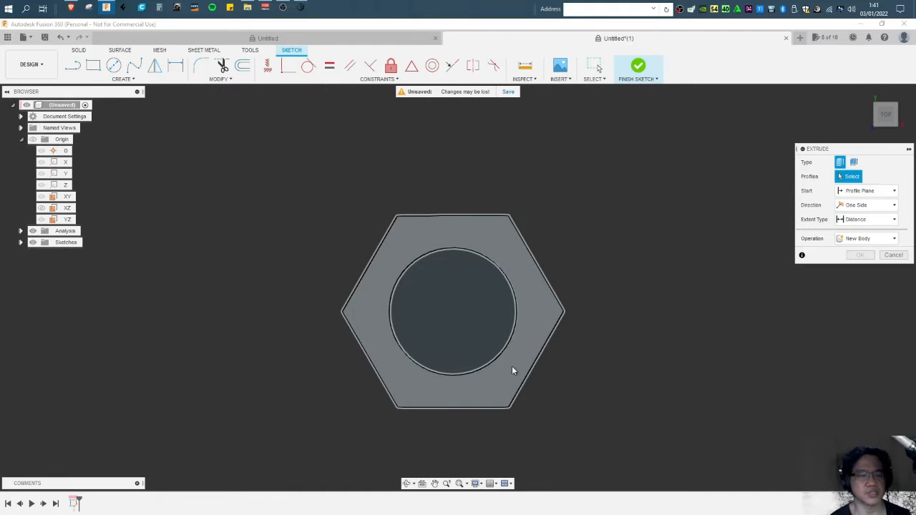
click(480, 327)
click(531, 334)
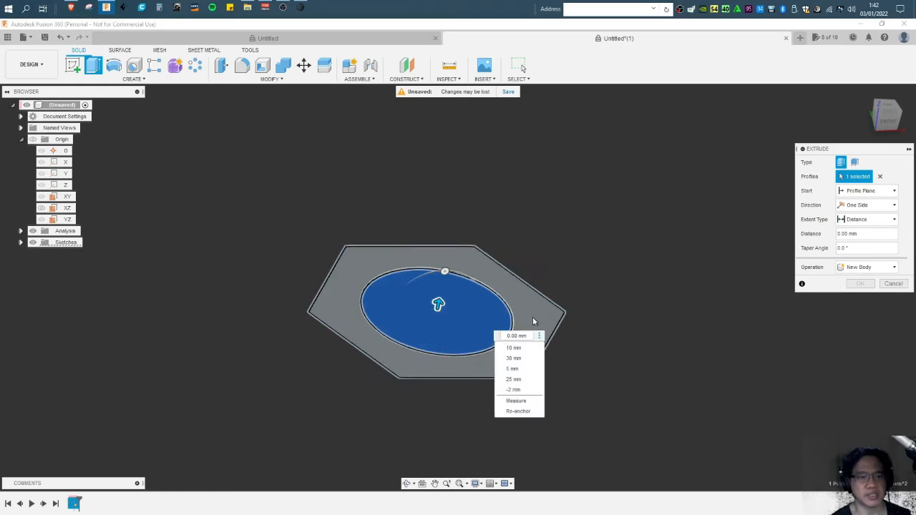
click(535, 306)
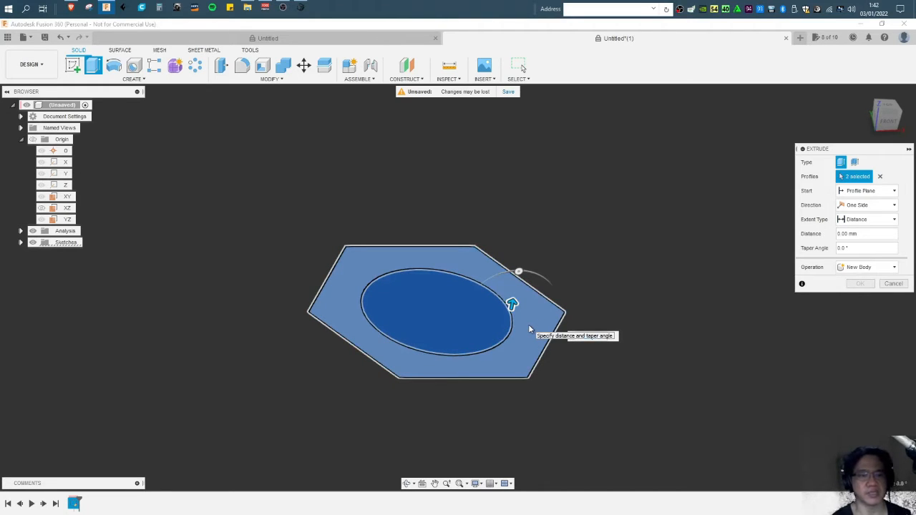
text(5)
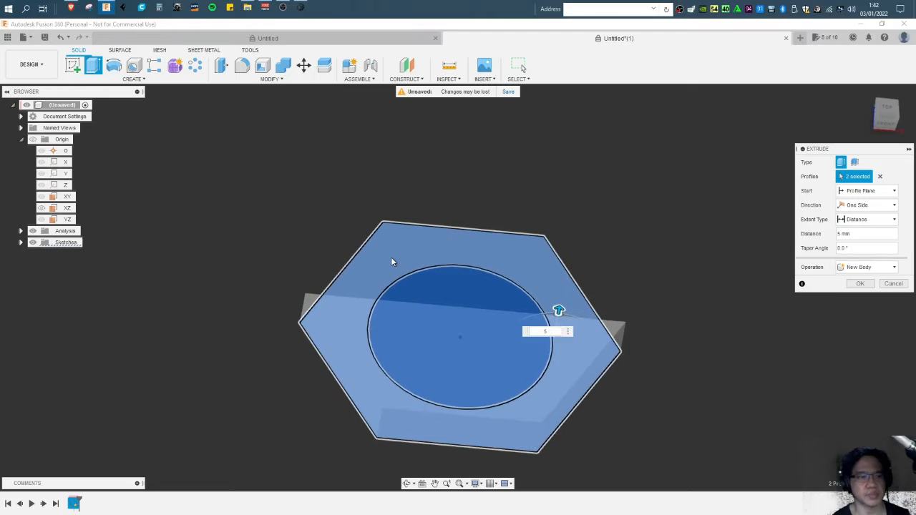
click(391, 257)
click(33, 231)
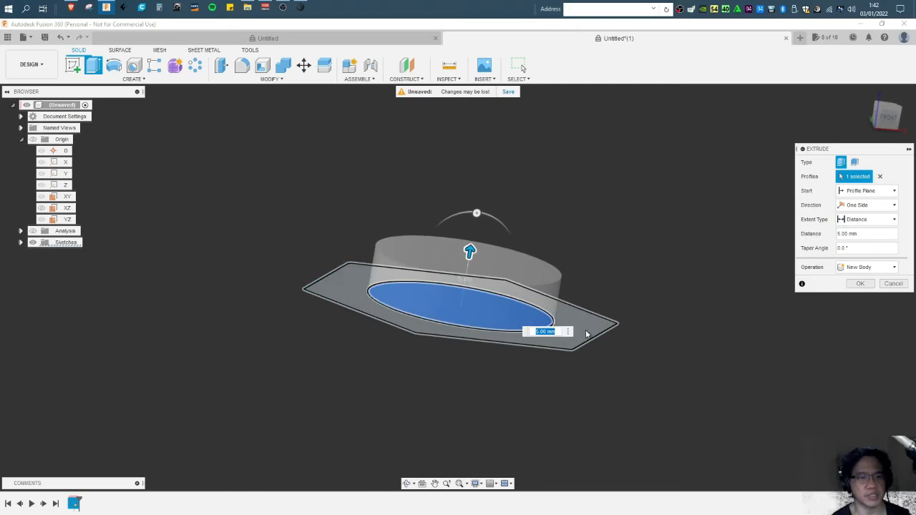
click(585, 331)
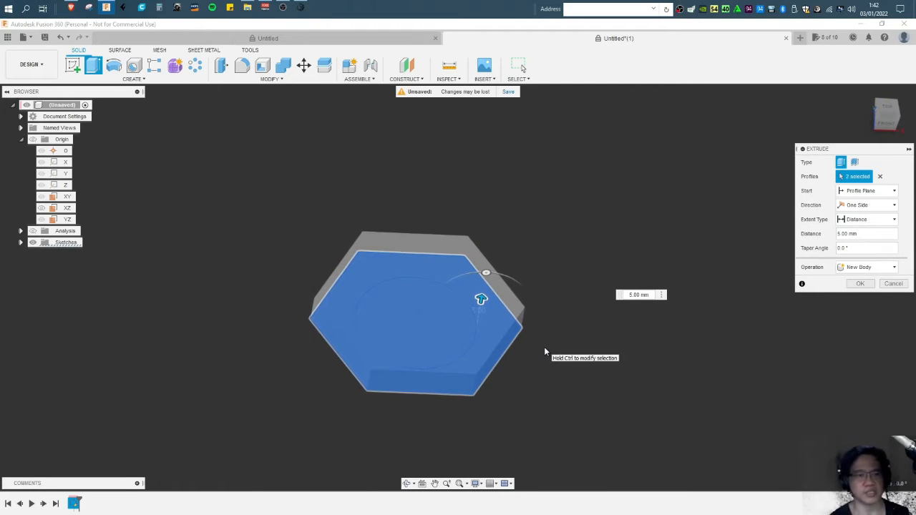
key(Return)
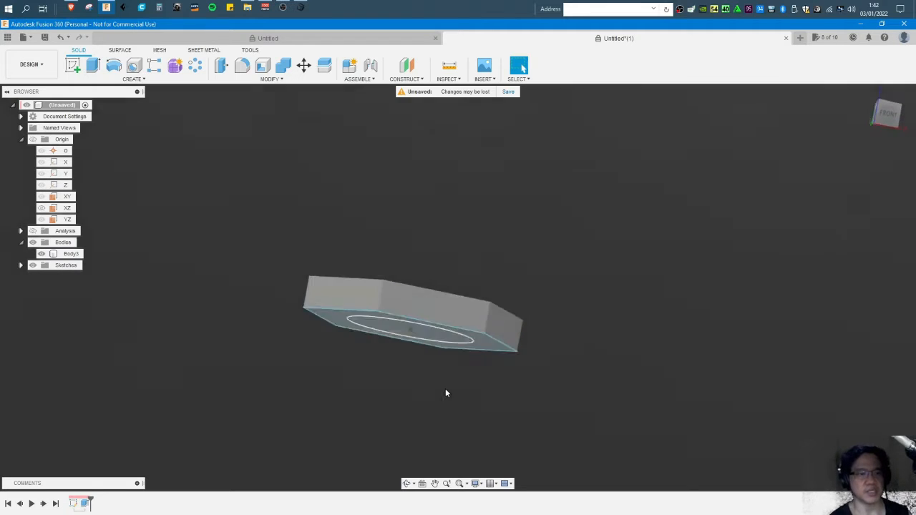
Extrude the circular profile in the bolt head 50 mm upward.
click(428, 345)
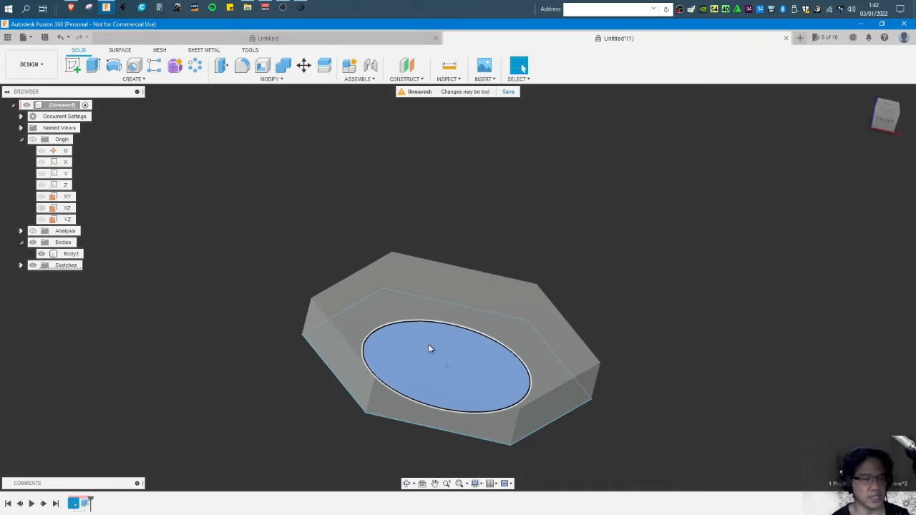
key(e)
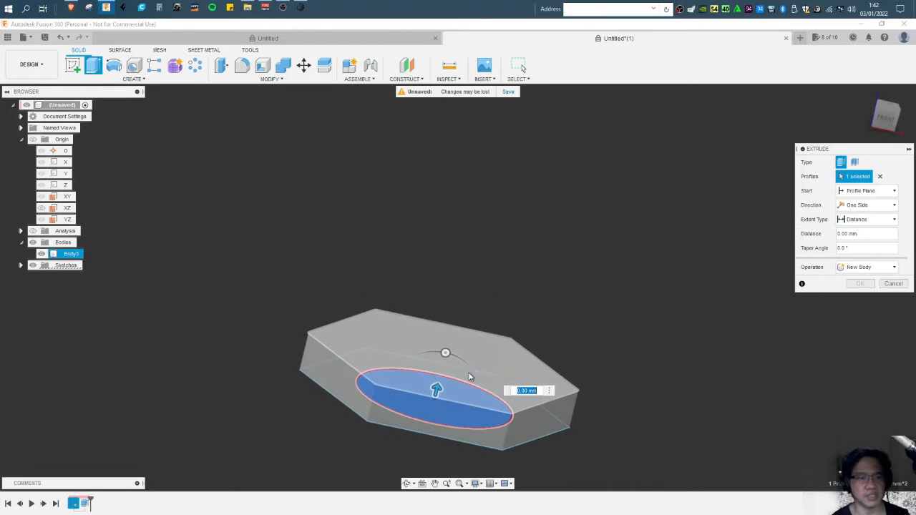
text(50)
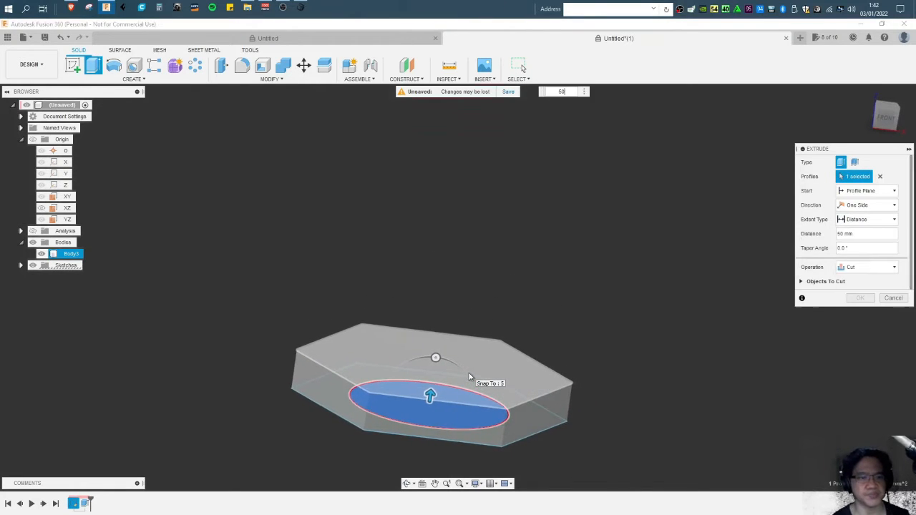
key(Return)
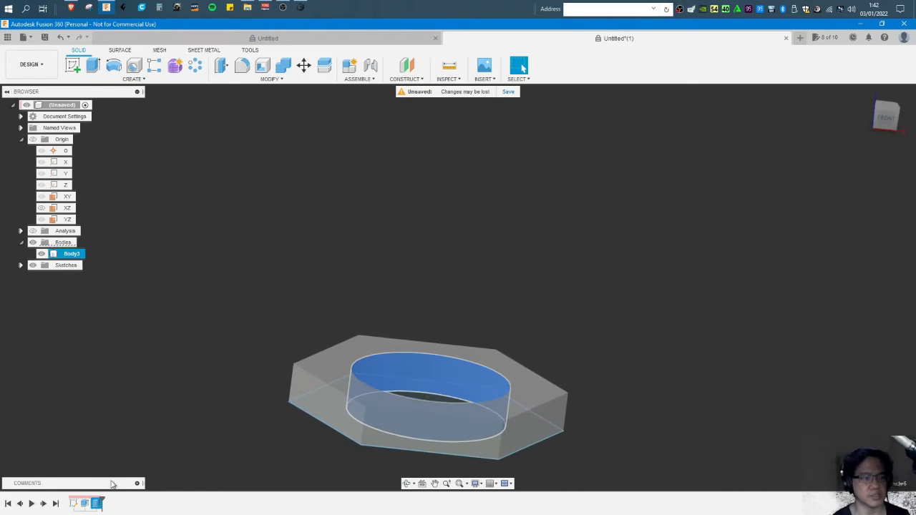
Edit the 50 mm circular extrusion, changing its operation to Join so it forms the bolt's shaft.
right_click(100, 503)
click(144, 420)
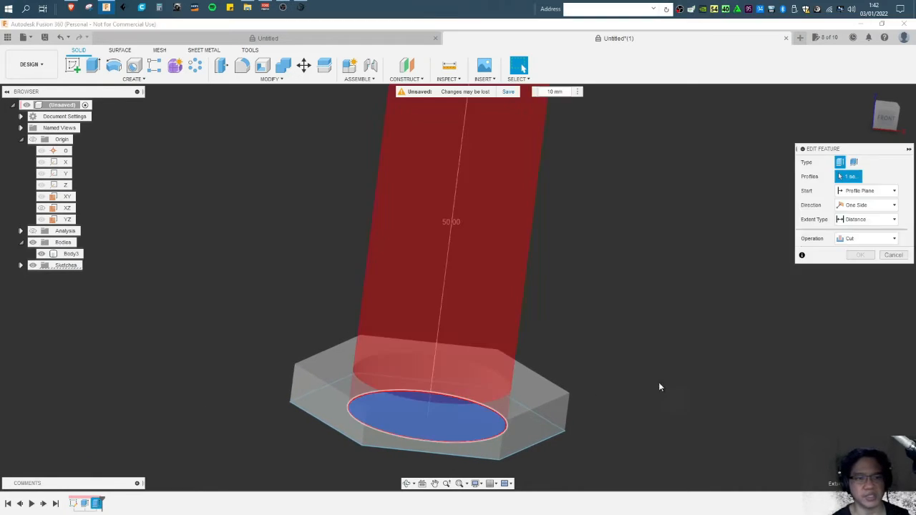
click(874, 267)
click(853, 281)
click(860, 293)
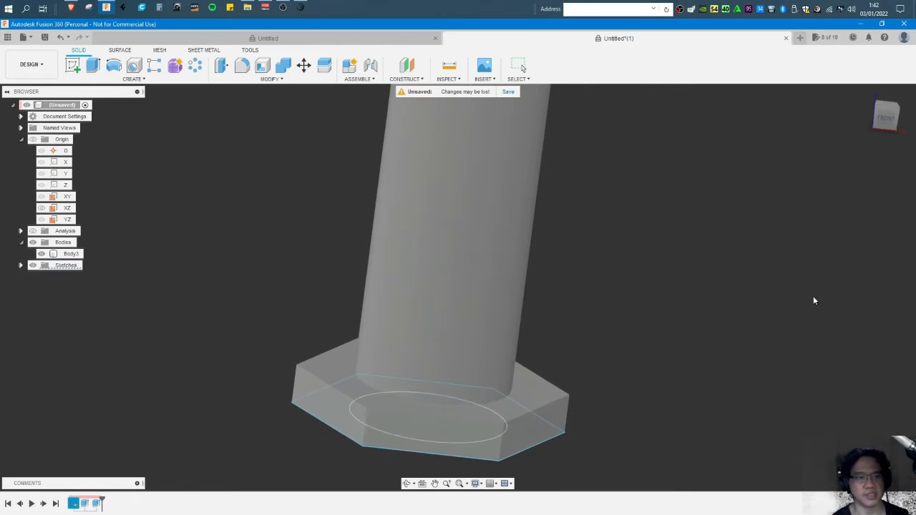
Add a modeled, full-length ISO Metric profile thread to the shaft: size 20.0 mm, M20x2.5, class 6g, right hand.
scroll(818, 292, down, 4)
shift+middle_drag(658, 349, 492, 314)
click(492, 314)
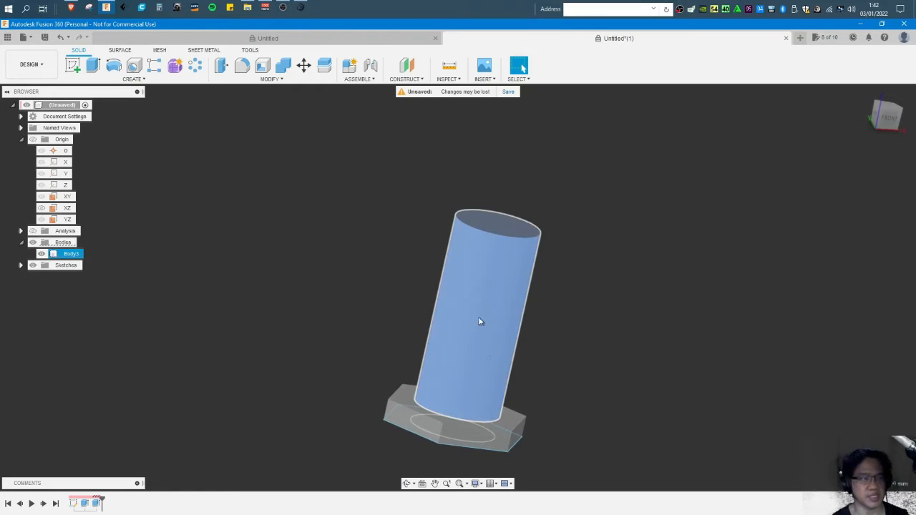
click(130, 79)
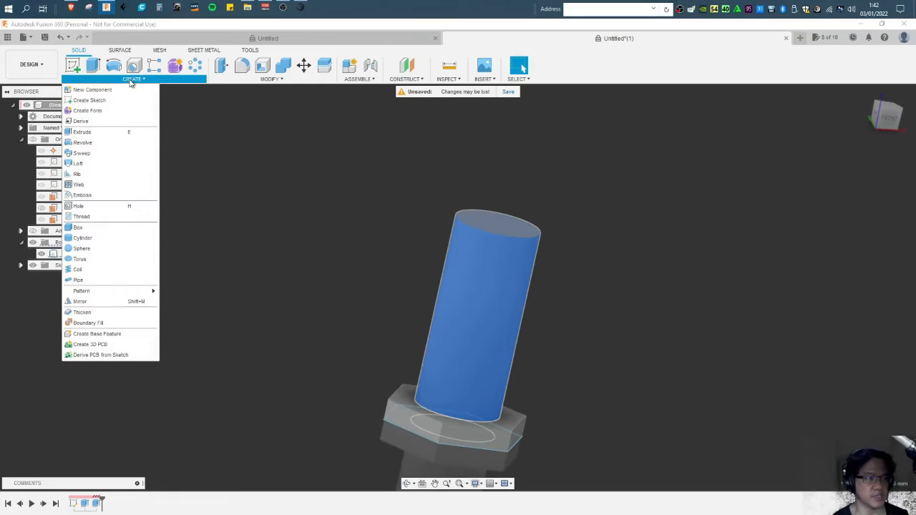
click(127, 219)
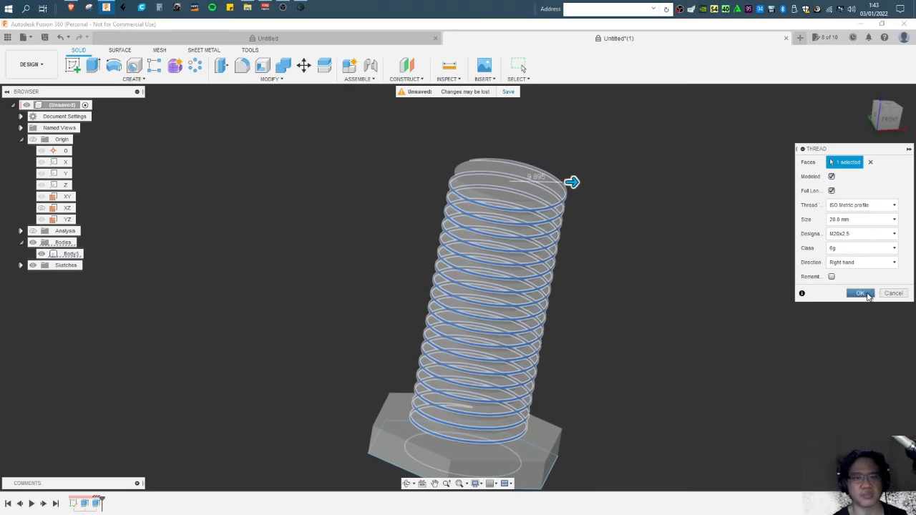
click(862, 294)
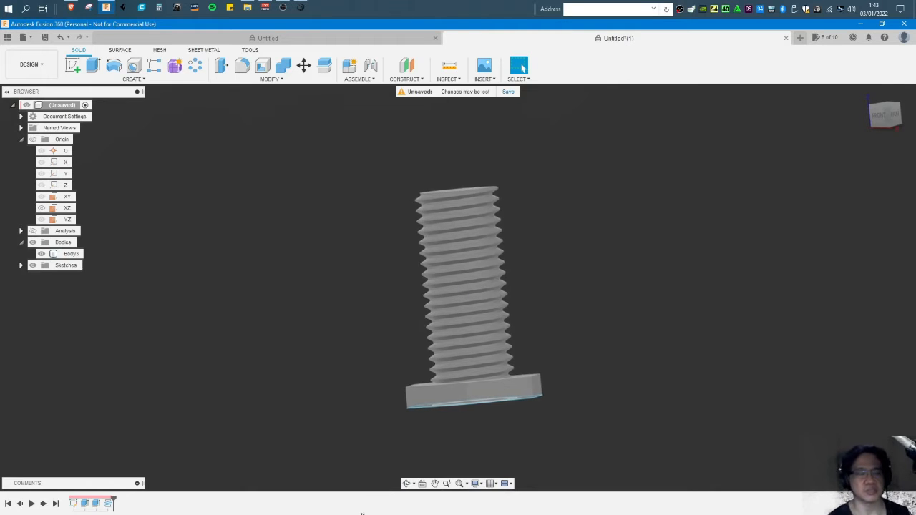
Extrude the hexagonal profile around the circle 10 mm as a new body, starting at a 20 mm offset from the profile plane.
click(437, 308)
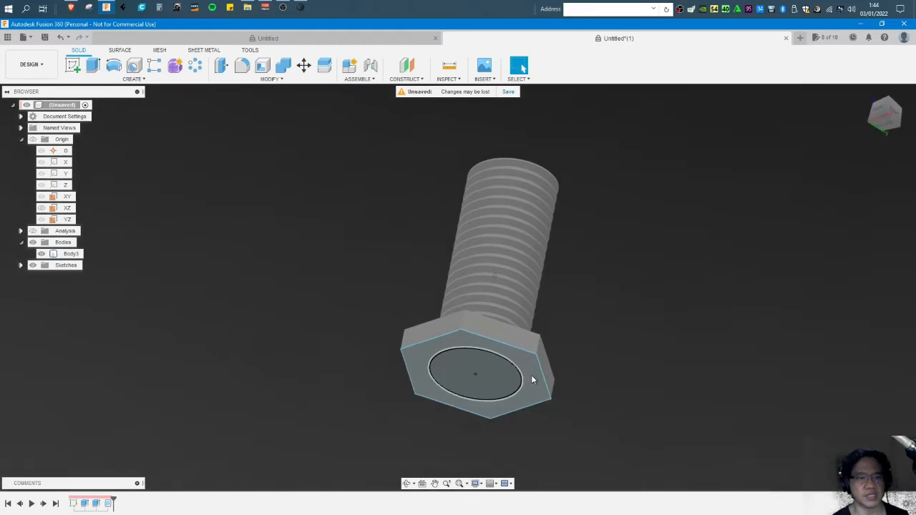
click(532, 379)
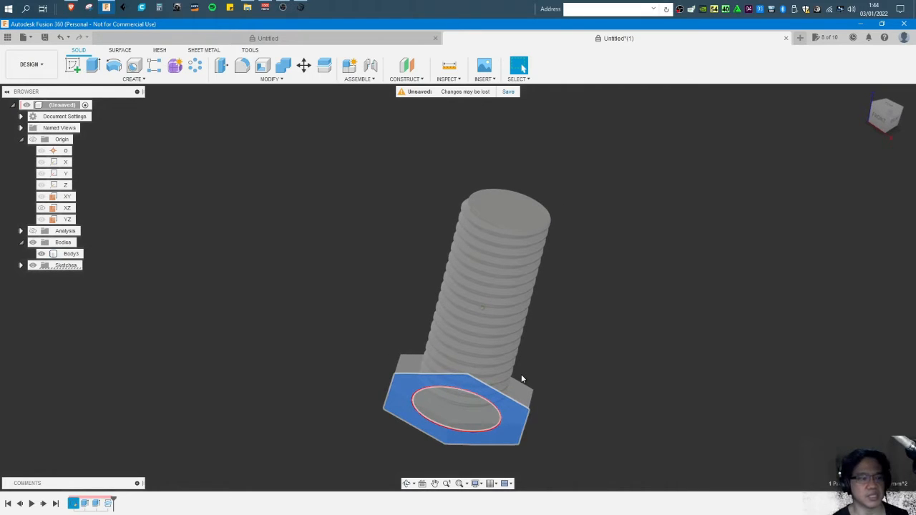
key(e)
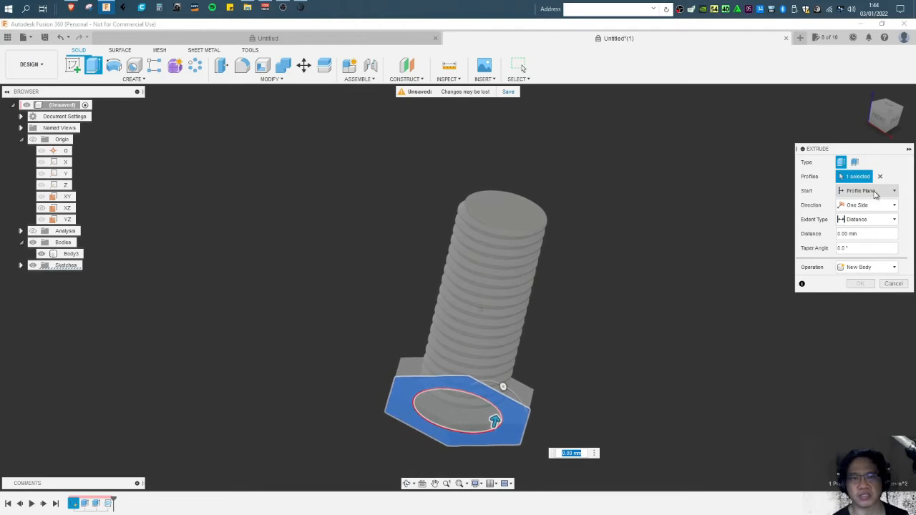
click(875, 193)
click(866, 218)
shift+middle_drag(620, 296, 490, 301)
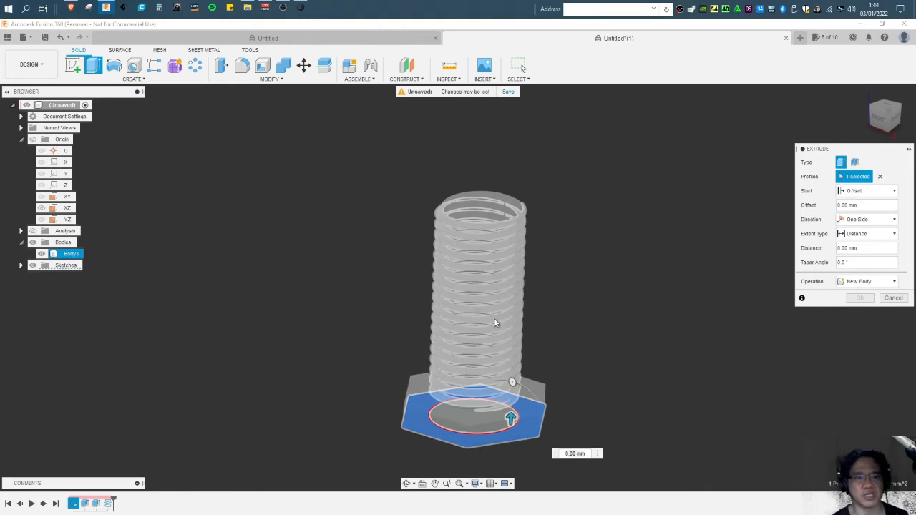
drag(875, 207, 790, 212)
key(BackSpace)
key(BackSpace)
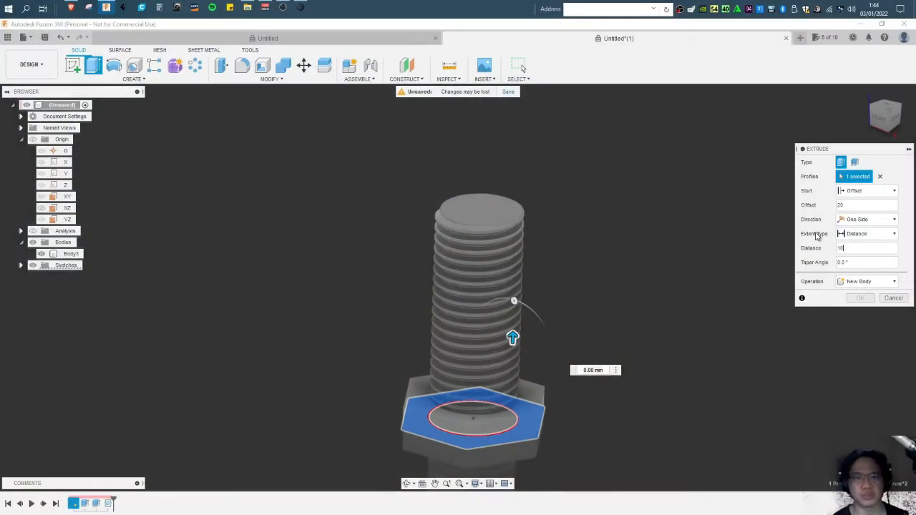
shift+middle_drag(668, 308, 593, 324)
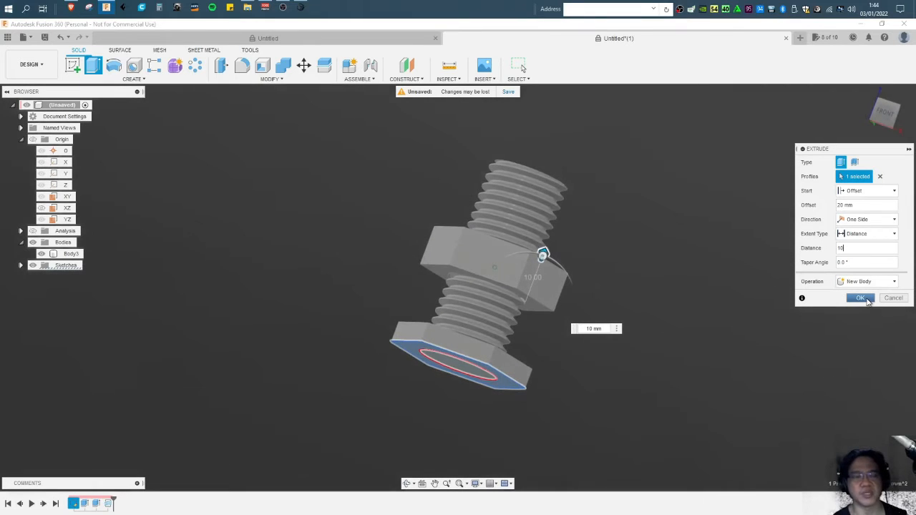
click(861, 298)
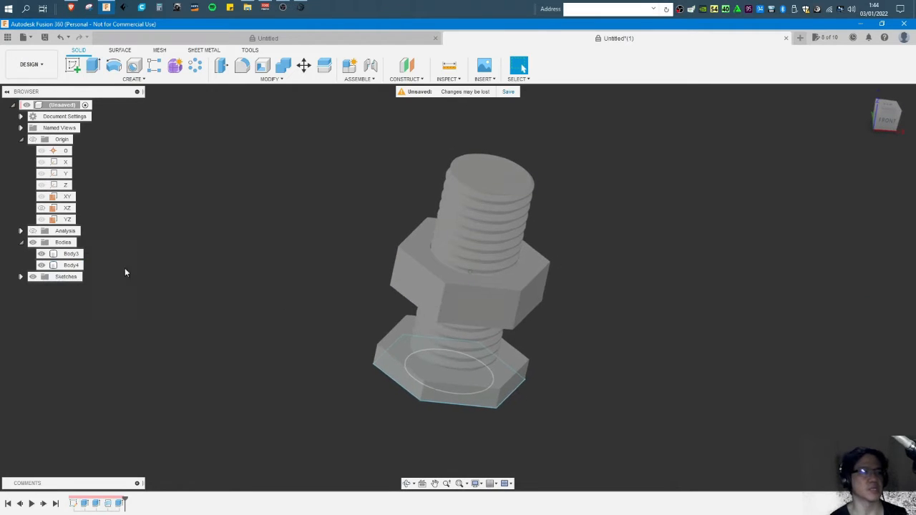
click(45, 256)
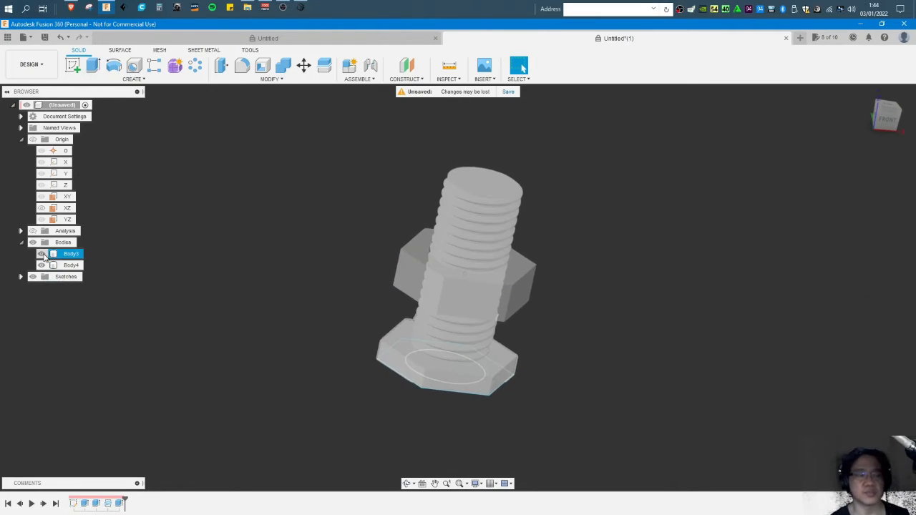
click(41, 254)
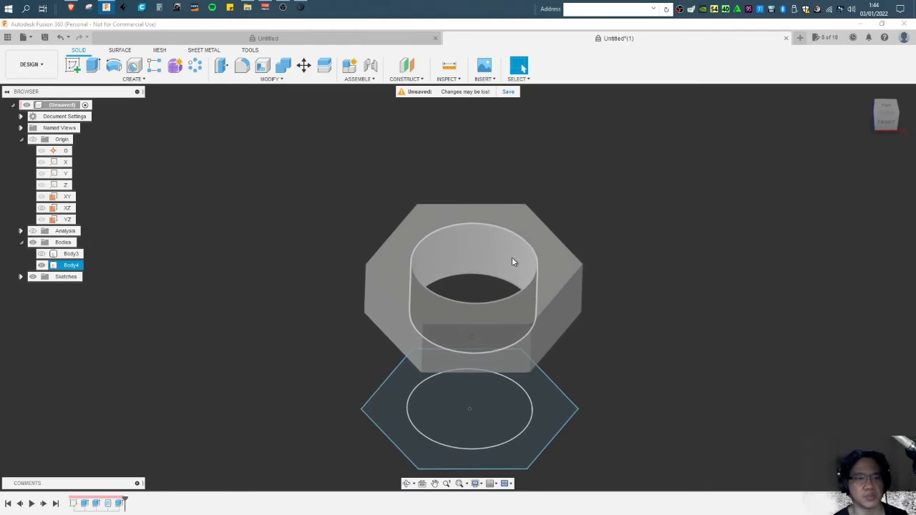
click(511, 259)
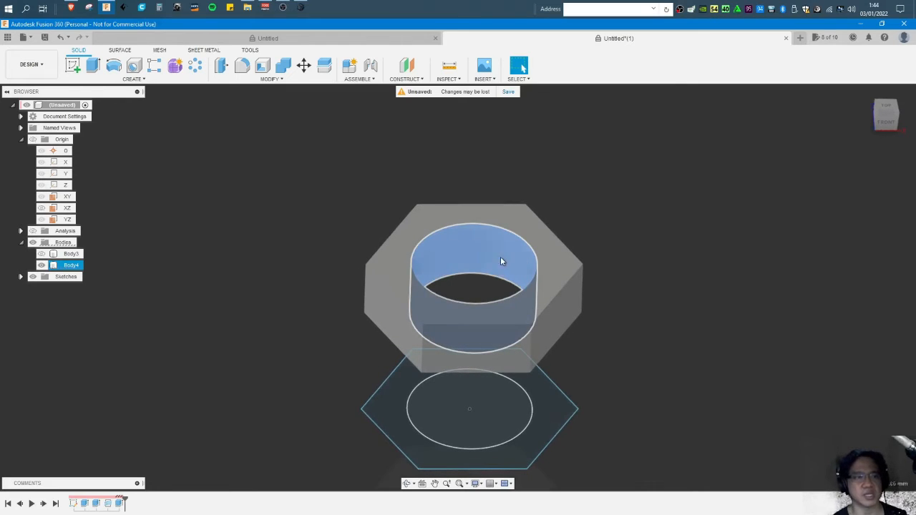
click(133, 79)
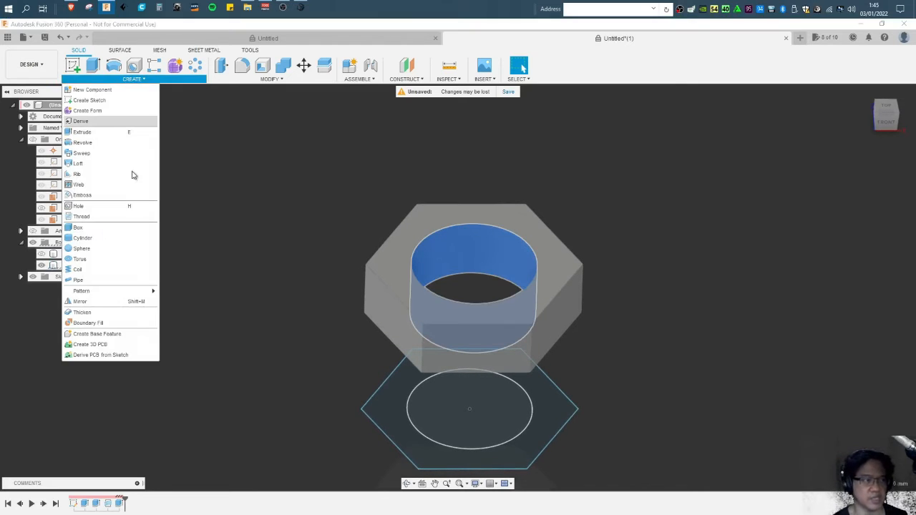
click(128, 216)
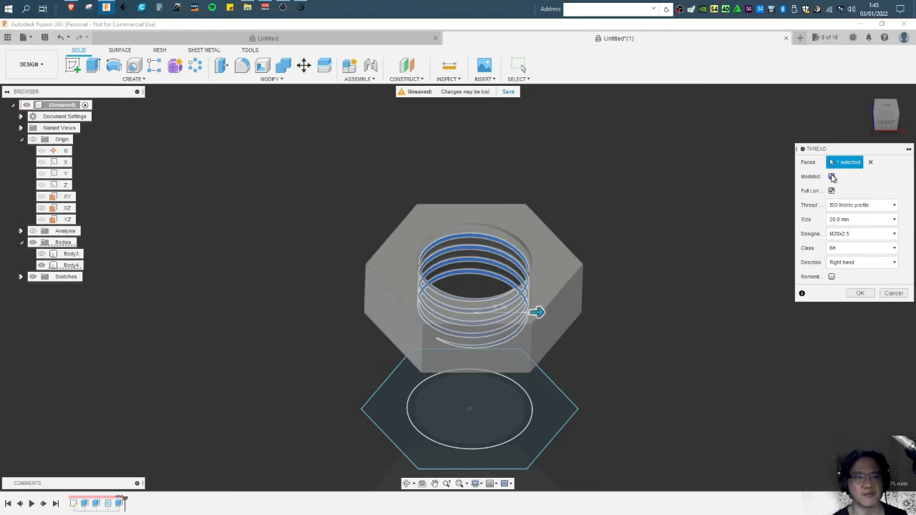
shift+middle_drag(415, 278, 478, 303)
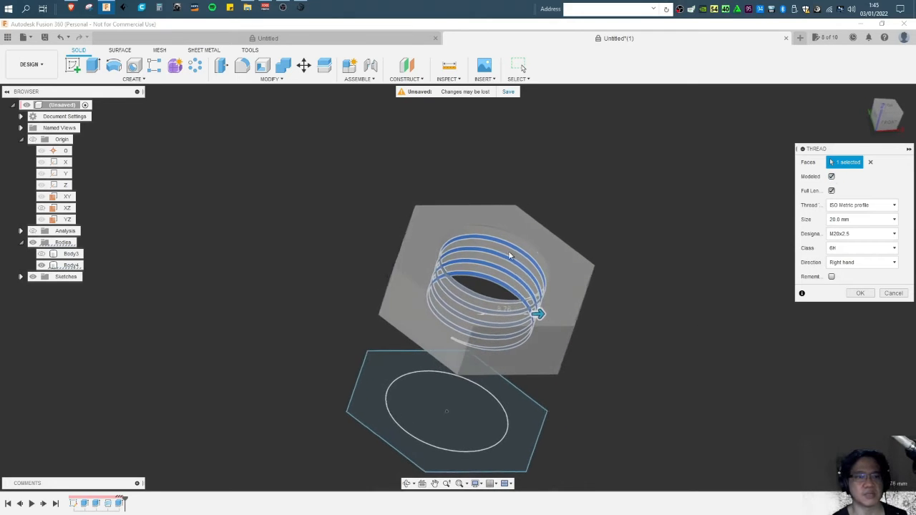
click(41, 254)
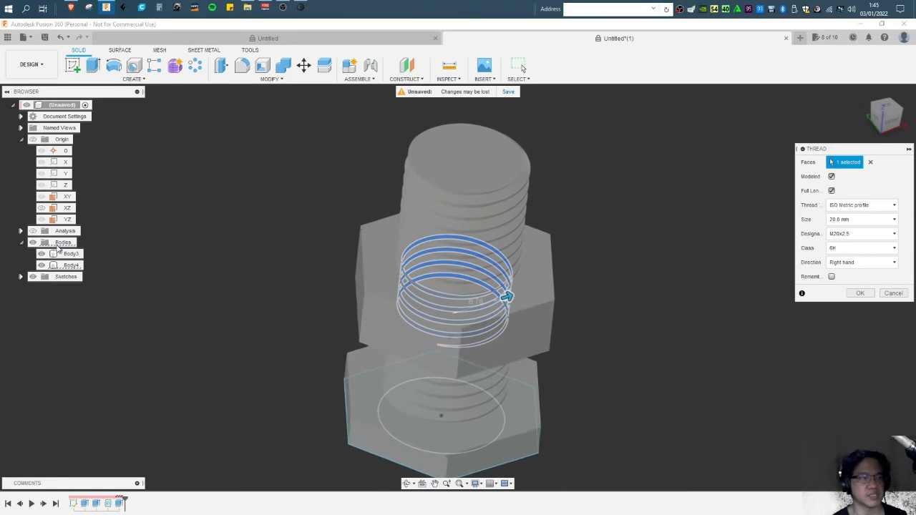
click(32, 231)
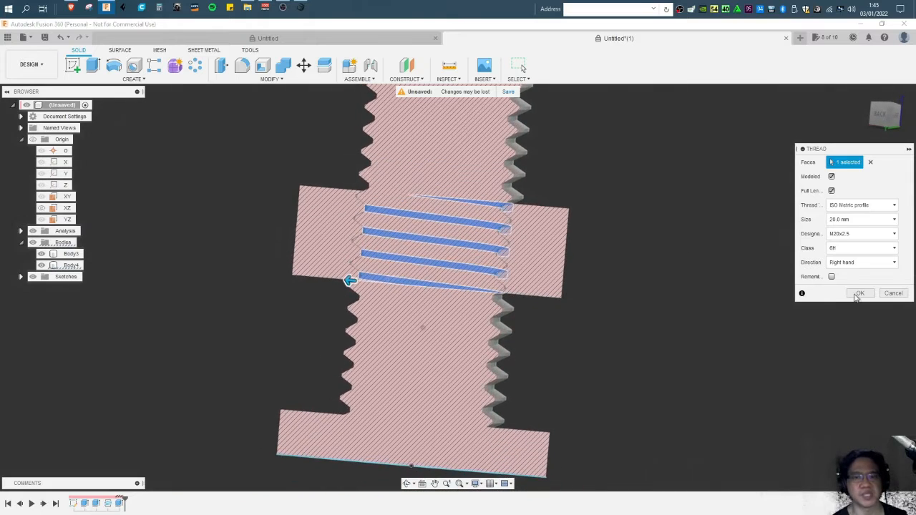
click(897, 293)
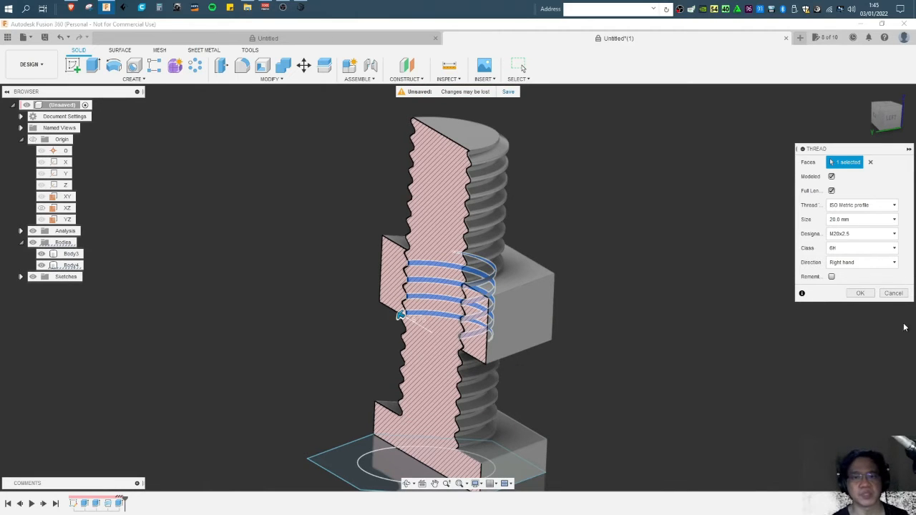
click(892, 295)
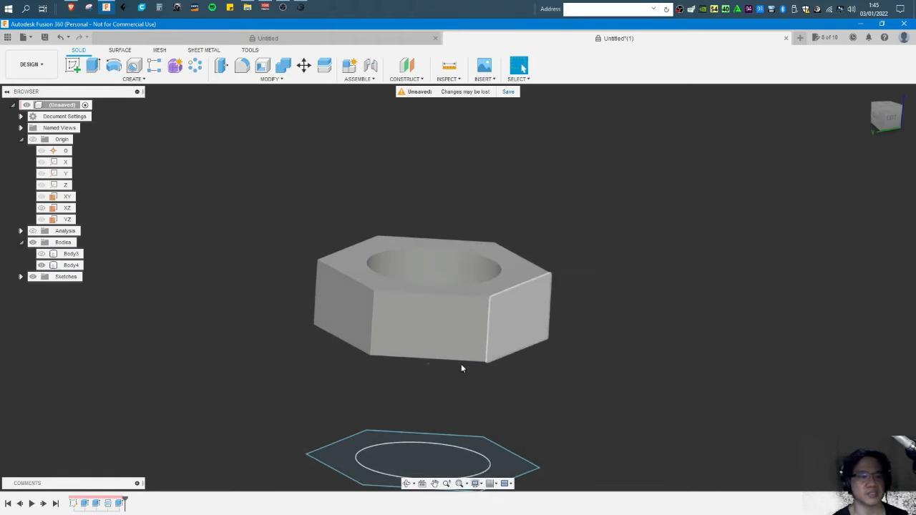
click(41, 253)
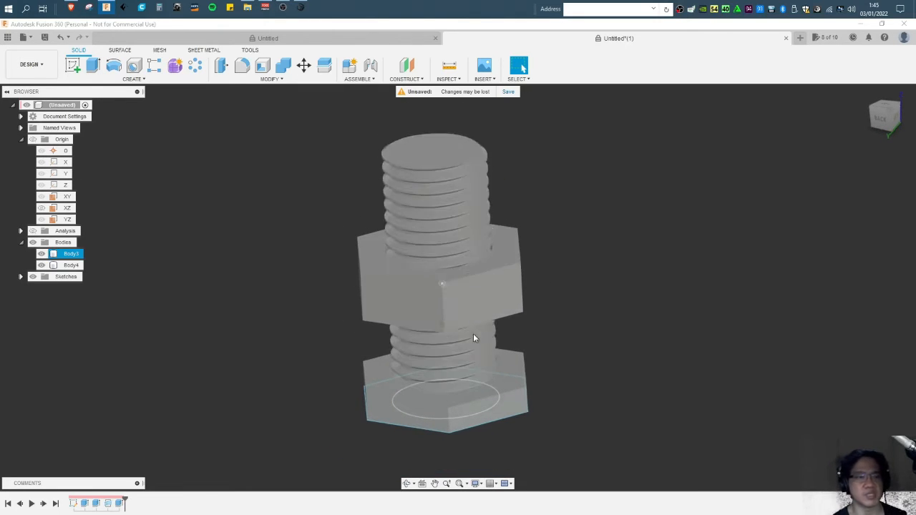
Edit the nut's extrusion to include the inner circular profile as well, and check the solid nut with the bolt temporarily hidden.
right_click(119, 504)
click(153, 411)
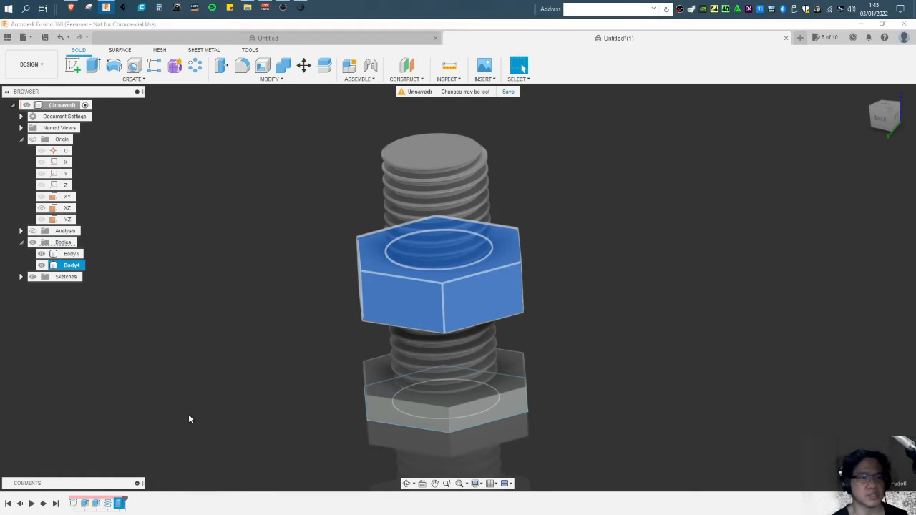
shift+middle_drag(480, 392, 423, 388)
click(423, 388)
shift+middle_drag(533, 316, 524, 294)
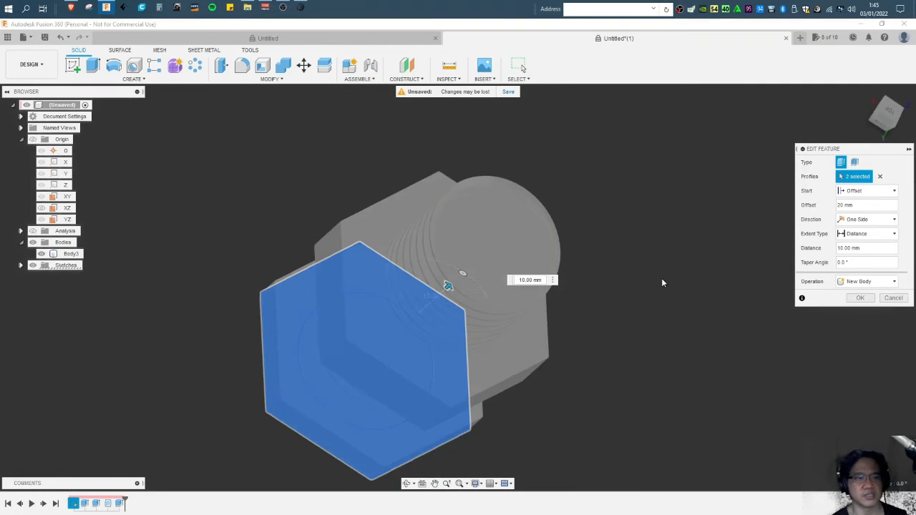
click(860, 298)
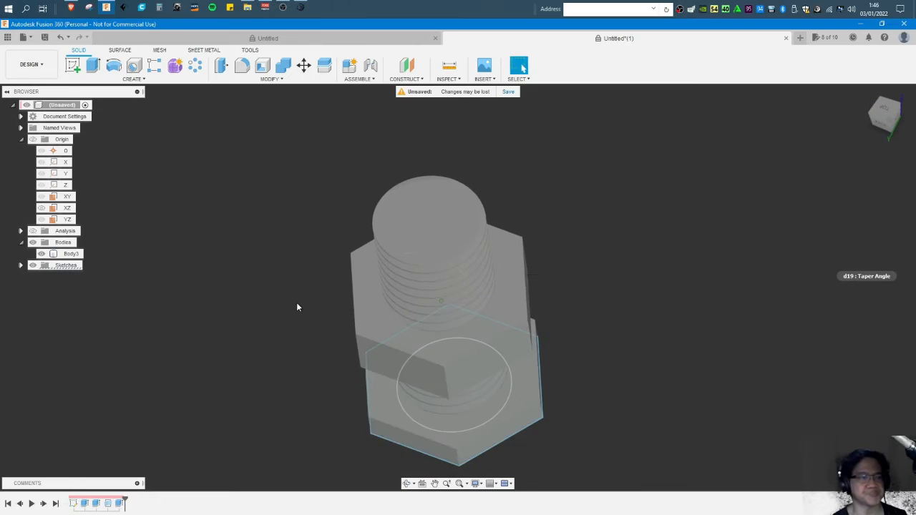
click(40, 256)
click(40, 254)
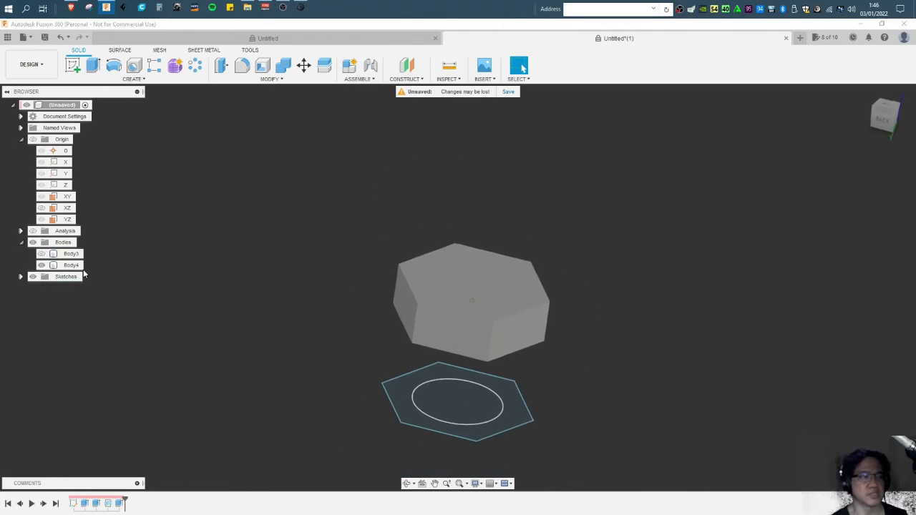
click(41, 254)
shift+middle_drag(295, 260, 378, 239)
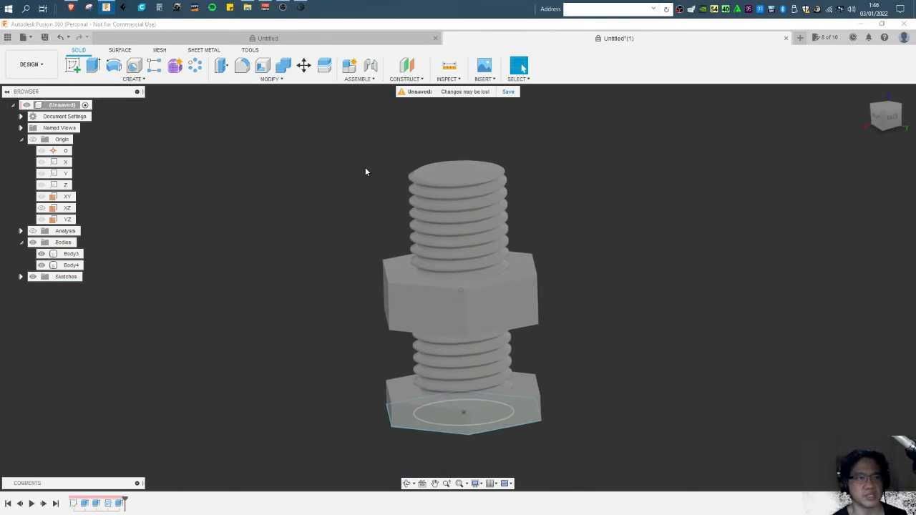
Combine with the Cut operation, using the nut as target and the bolt as tool body, with Keep Tools enabled.
click(283, 66)
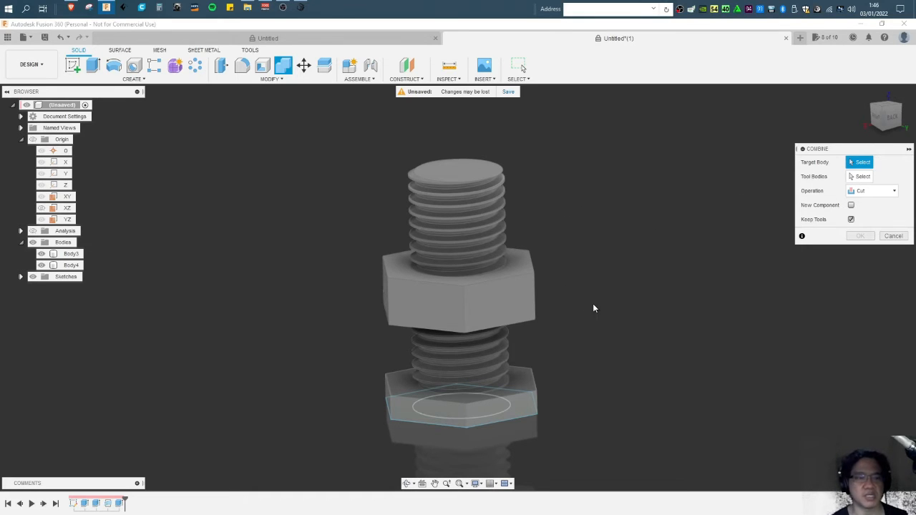
click(502, 289)
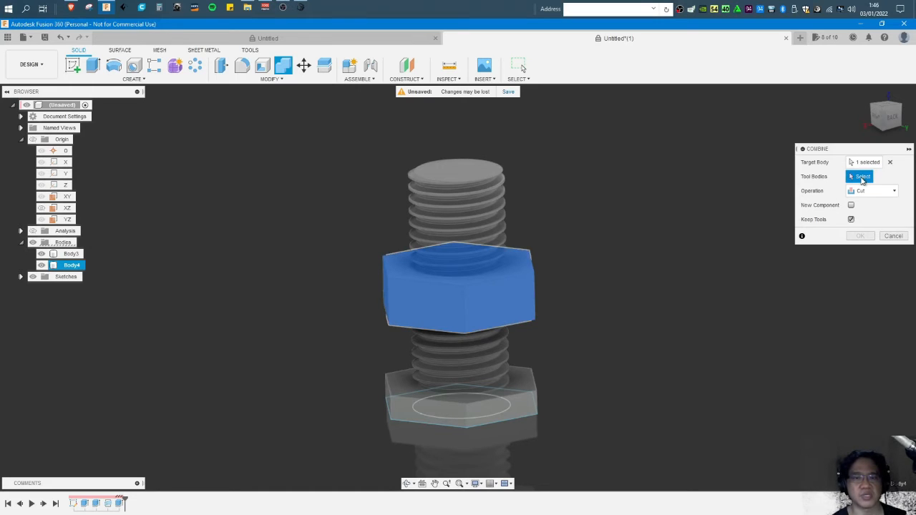
click(525, 381)
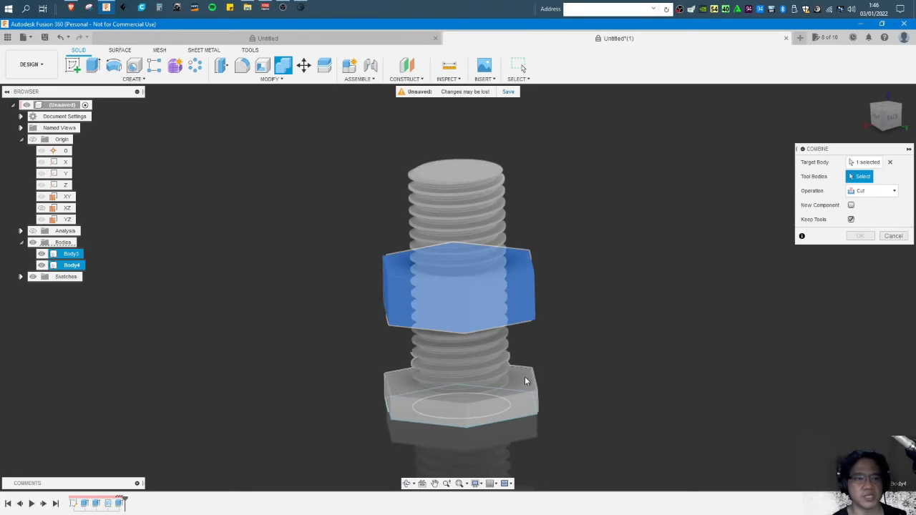
click(475, 398)
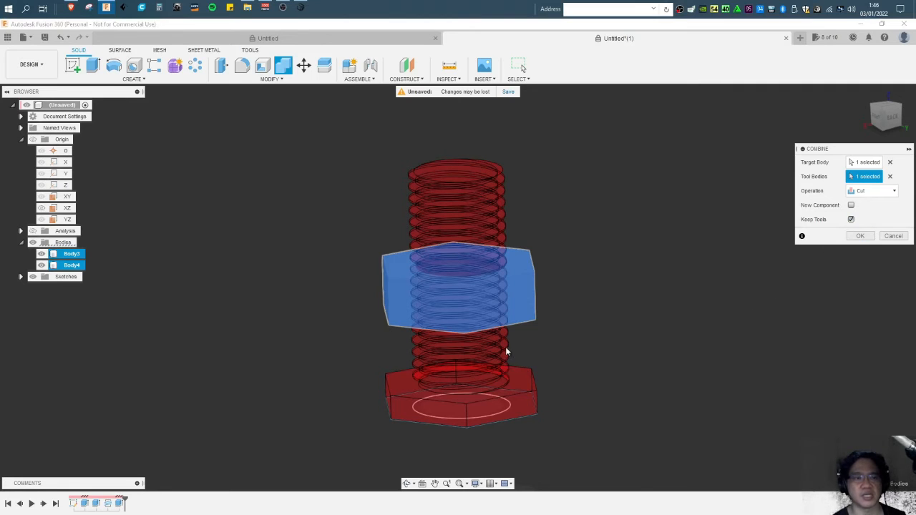
click(860, 237)
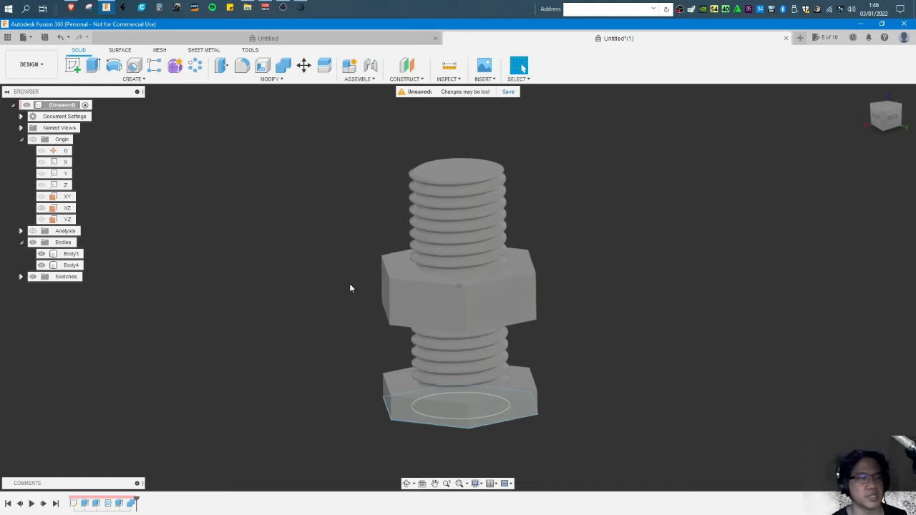
Show the section analysis, review the Combine cut's settings, and examine the thread fit between nut and bolt from the back view.
click(33, 232)
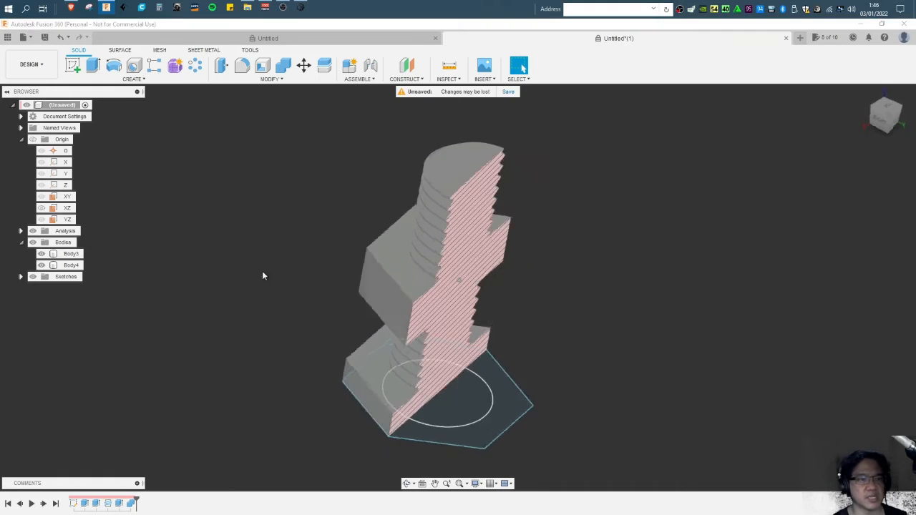
click(528, 271)
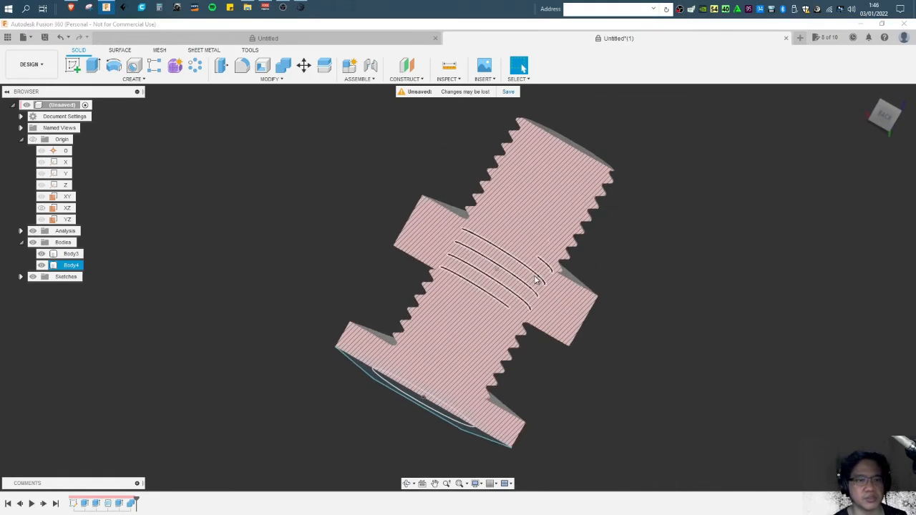
click(610, 285)
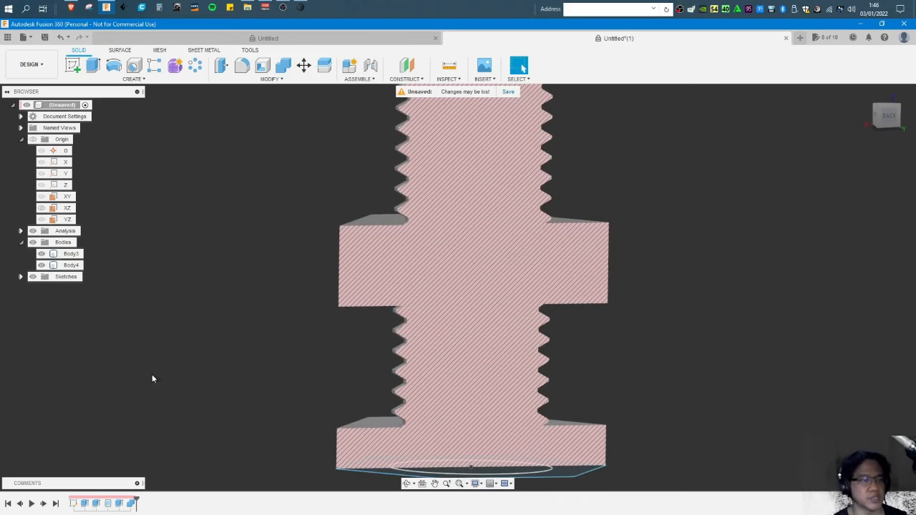
right_click(131, 505)
click(145, 424)
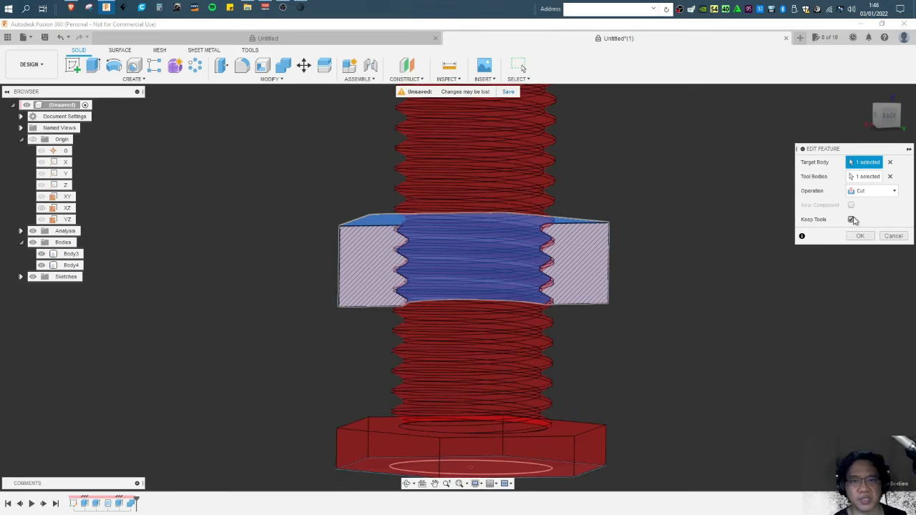
click(860, 236)
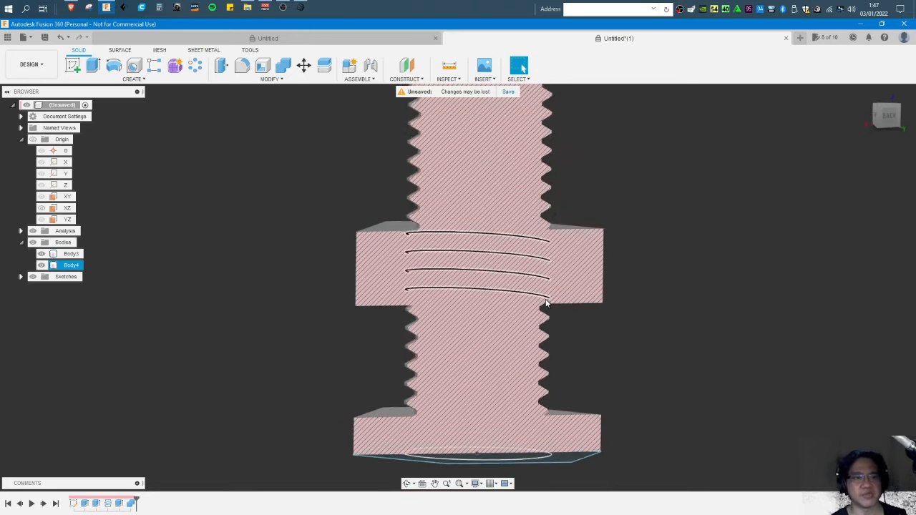
scroll(551, 308, up, 3)
mouse_move(647, 240)
shift+middle_down()
mouse_move(646, 223)
mouse_move(660, 217)
shift+middle_up()
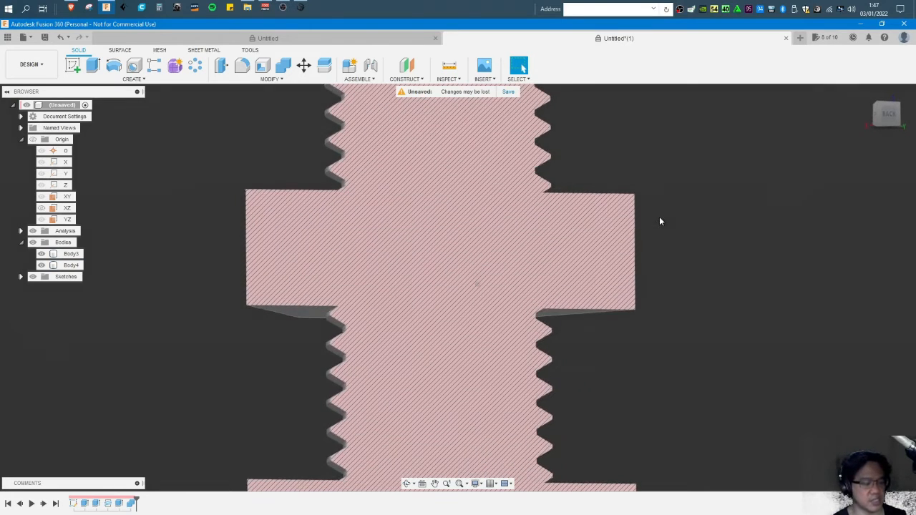
click(887, 116)
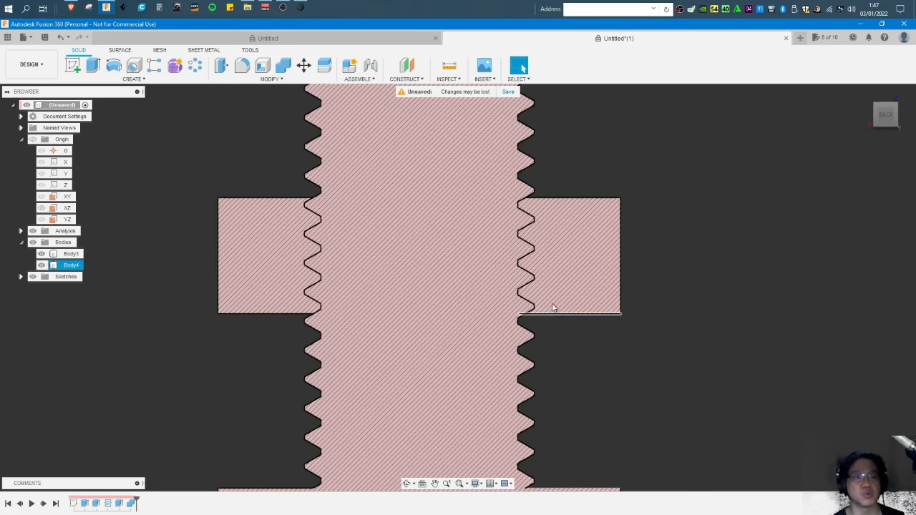
Examine the contact between the nut's and bolt's thread faces in the section view.
click(528, 275)
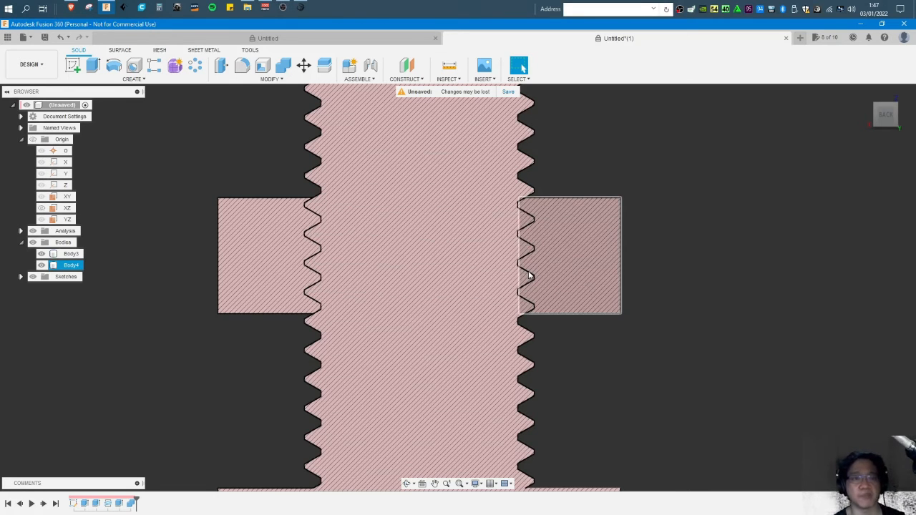
click(522, 283)
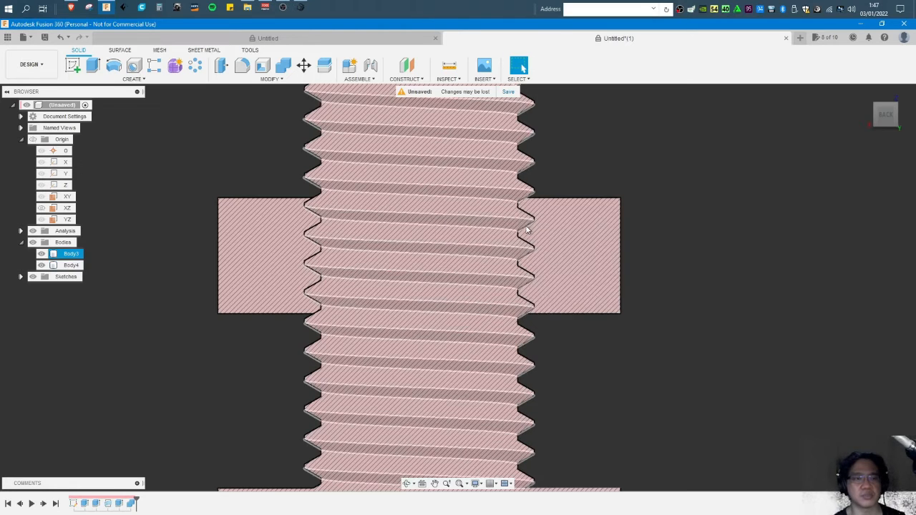
click(523, 232)
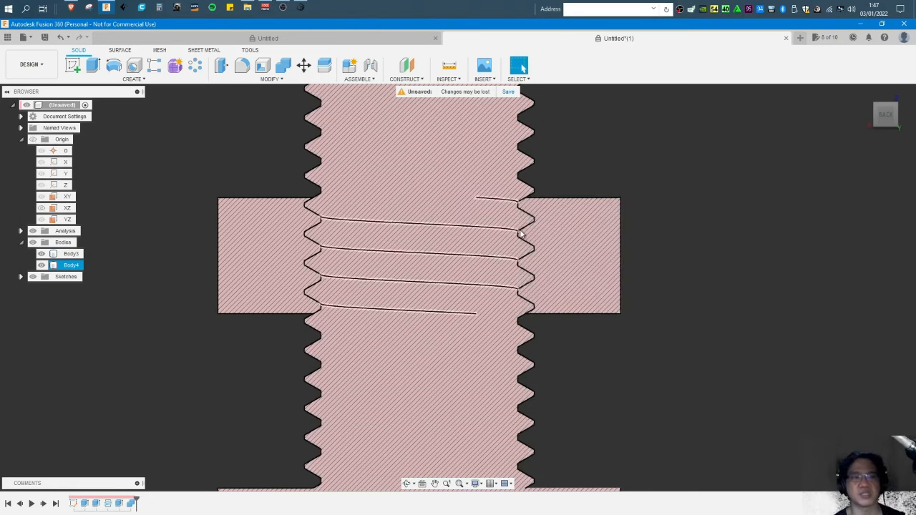
click(538, 331)
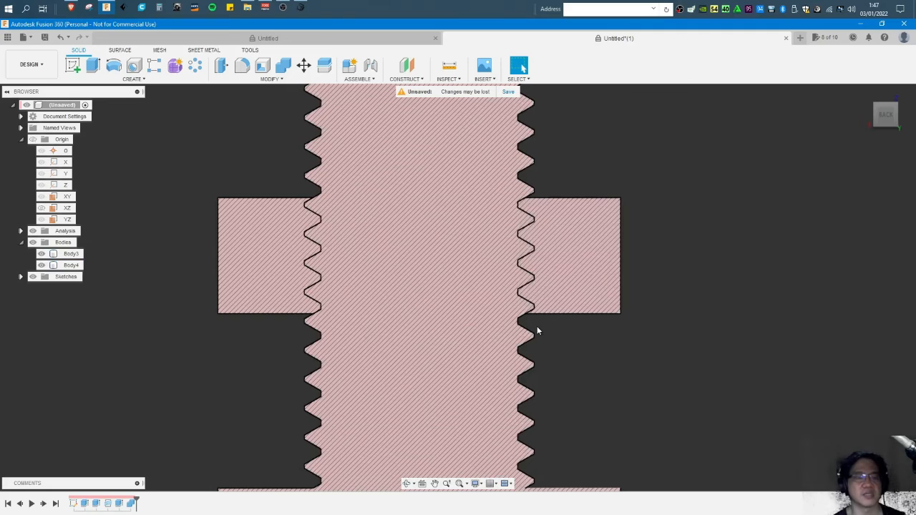
click(490, 327)
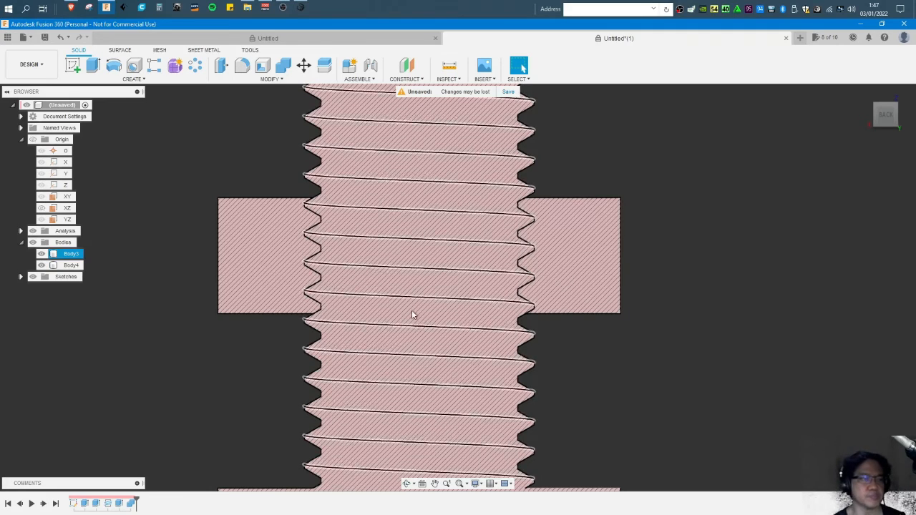
click(190, 246)
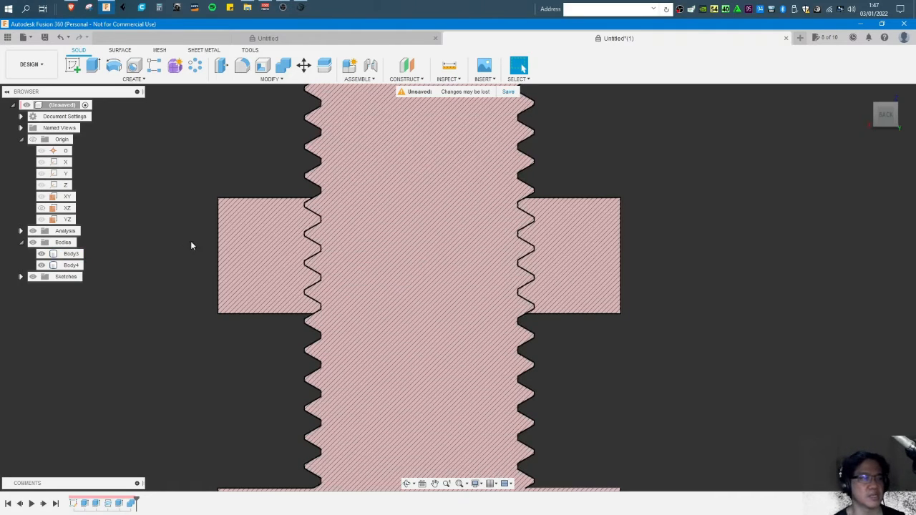
Hide the bolt body and offset the nut's four internal thread faces by -0.2 mm.
click(42, 258)
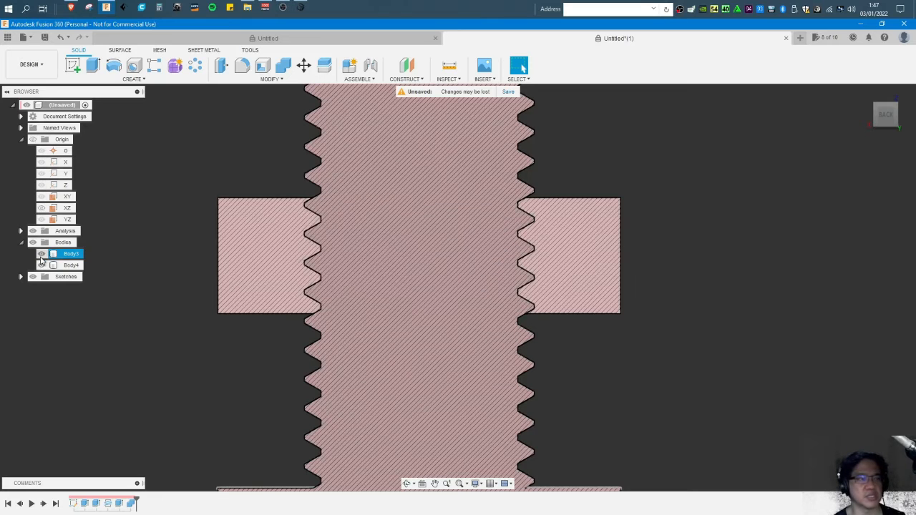
click(41, 255)
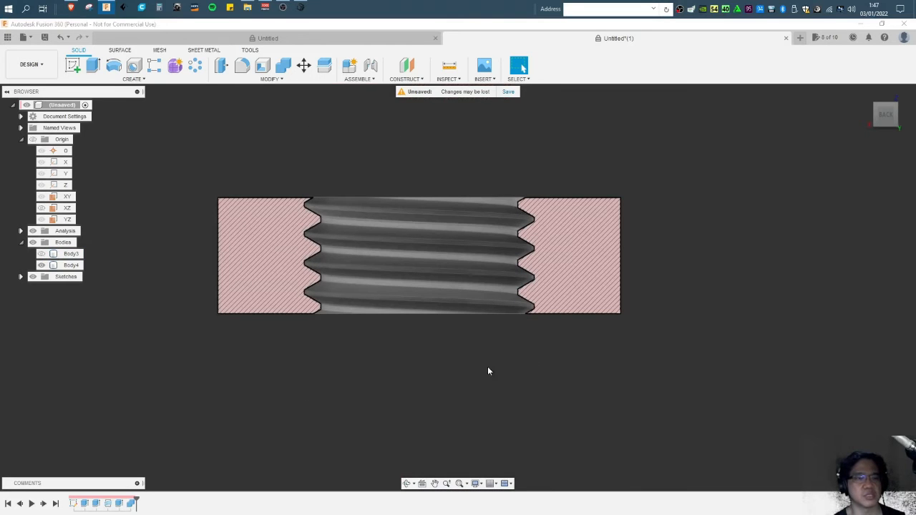
click(222, 67)
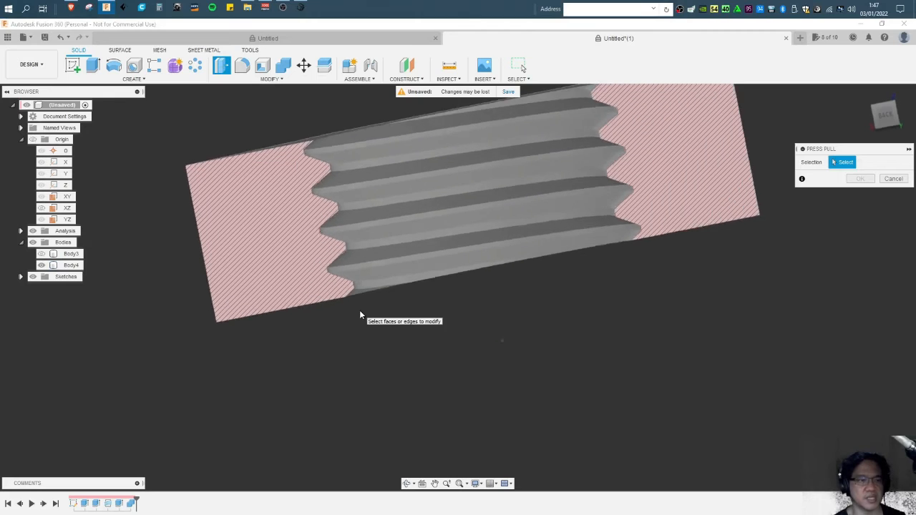
click(376, 295)
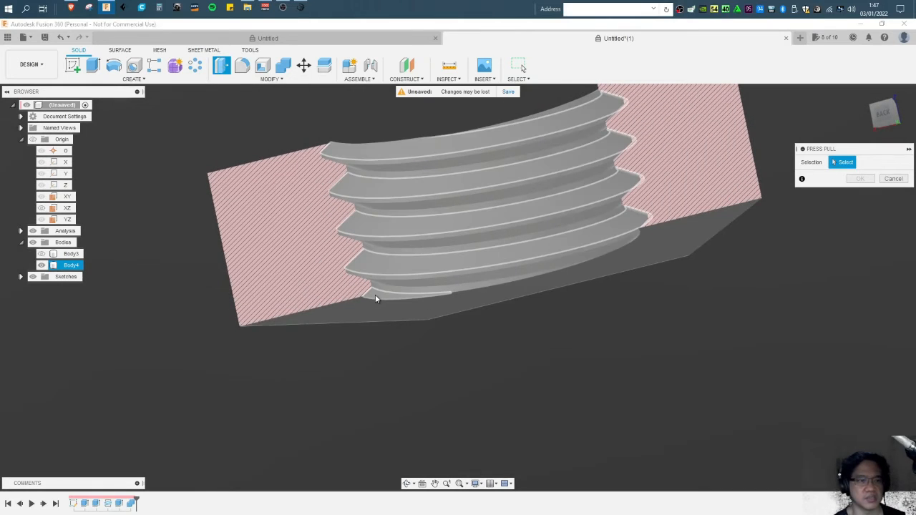
click(396, 287)
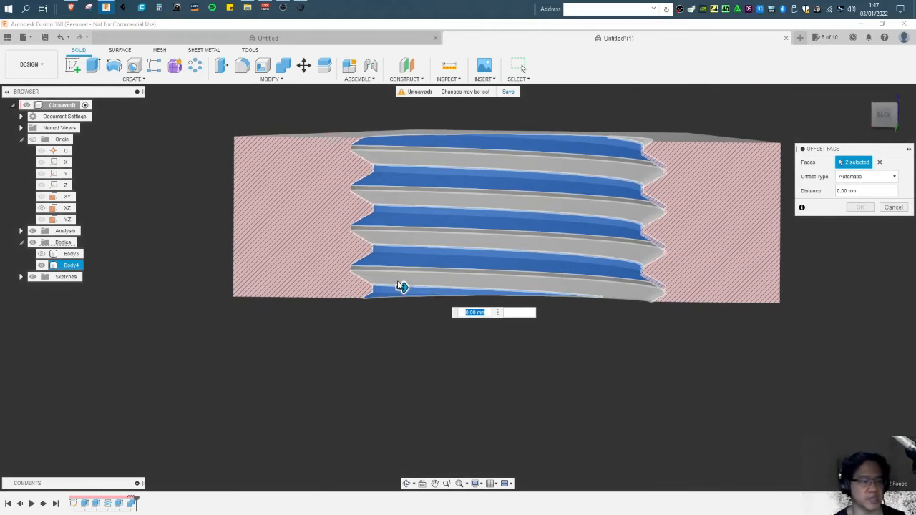
click(399, 280)
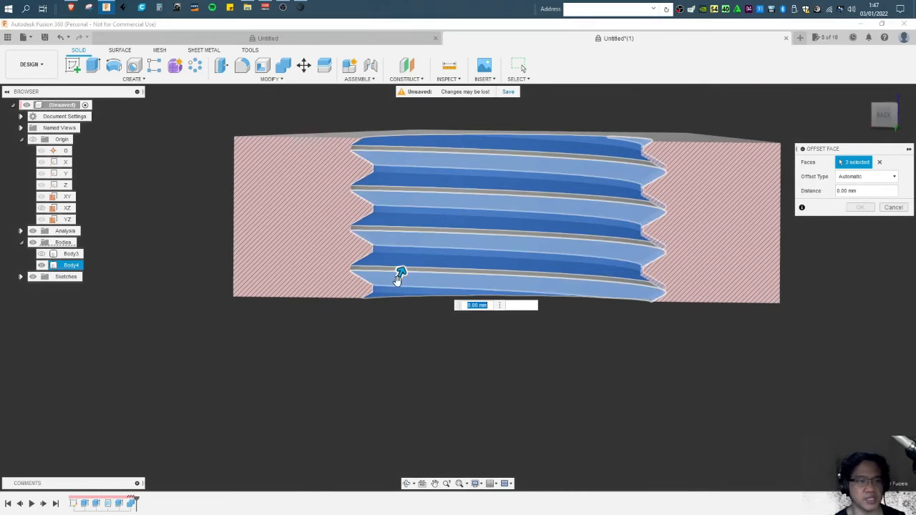
click(360, 272)
scroll(361, 272, down, 2)
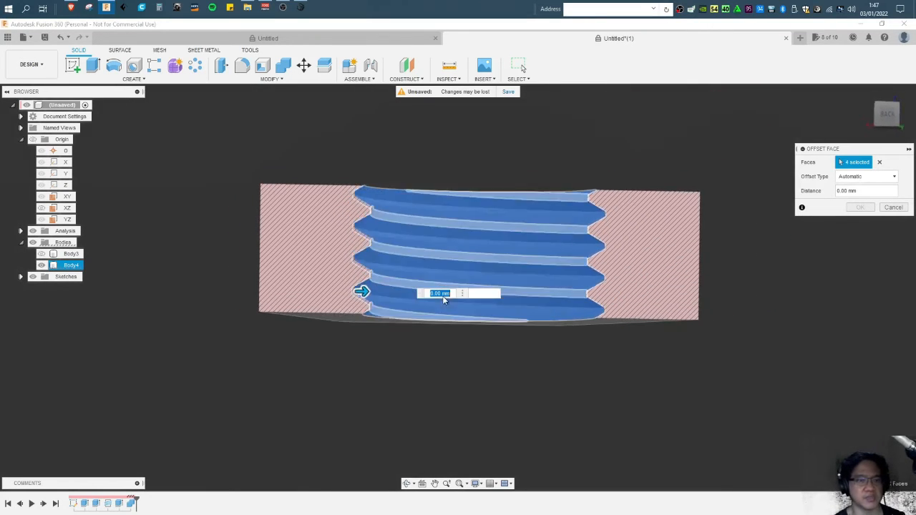
scroll(443, 294, up, 3)
shift+middle_drag(441, 279, 448, 274)
shift+middle_drag(415, 315, 518, 269)
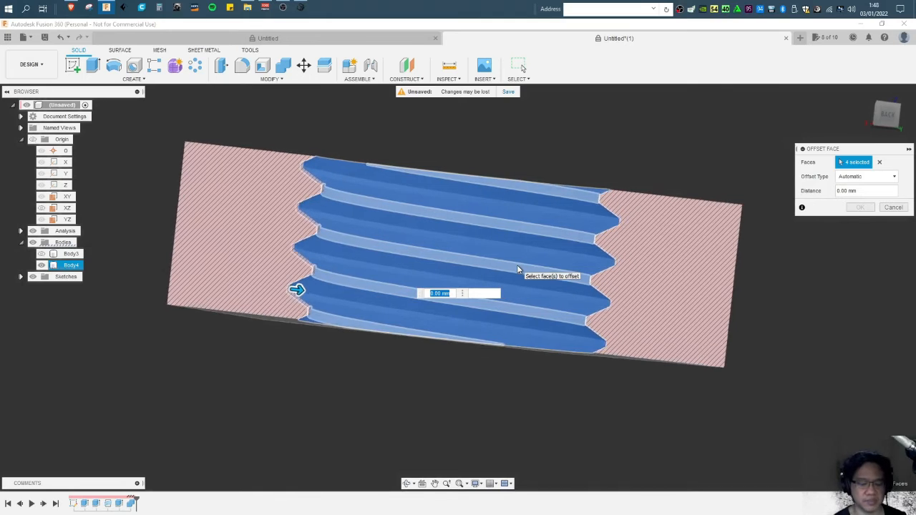
text(-0.2)
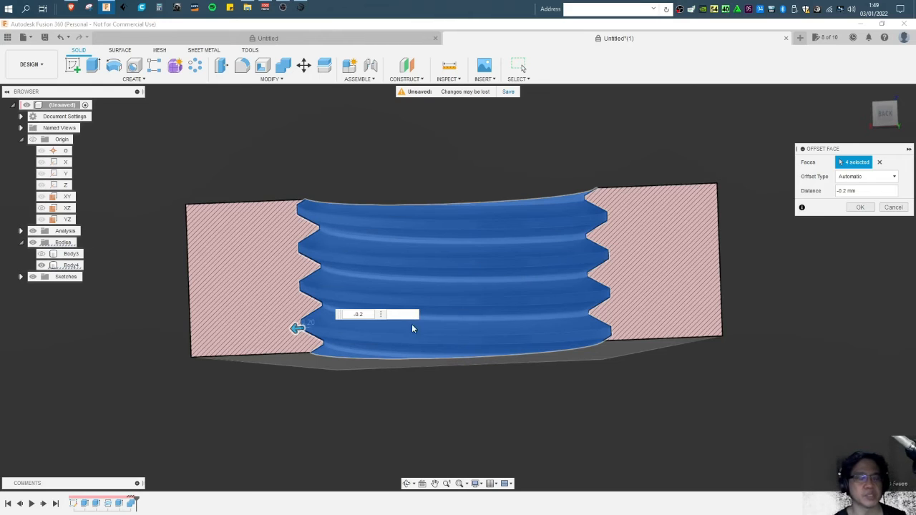
key(Return)
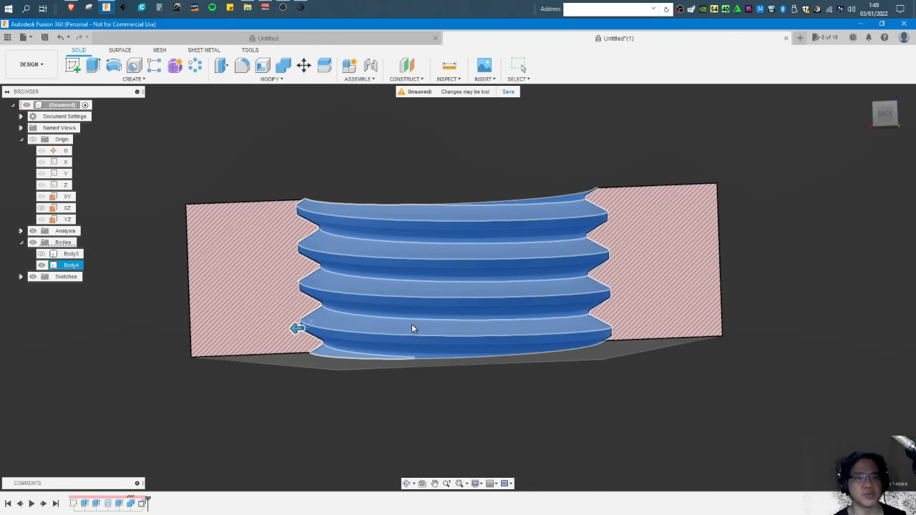
Show the bolt body again and examine the clearance between the nut and bolt threads in section.
click(42, 254)
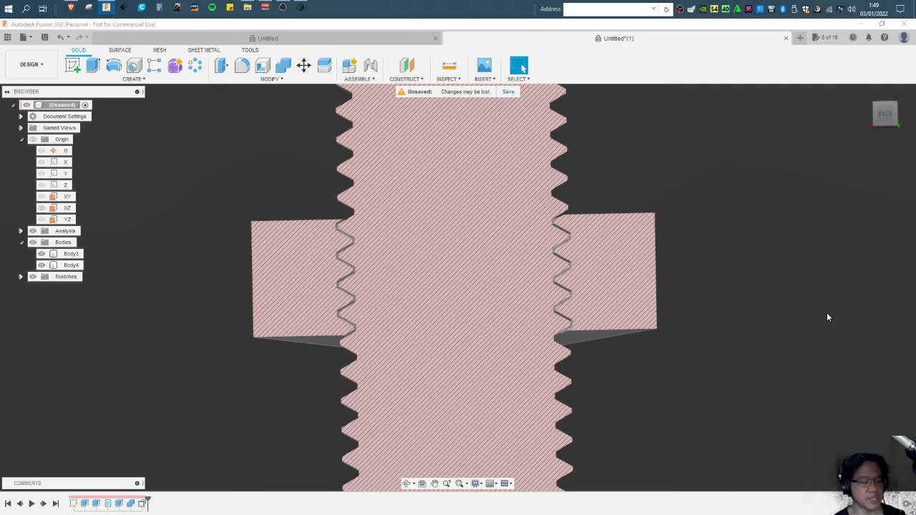
key(F6)
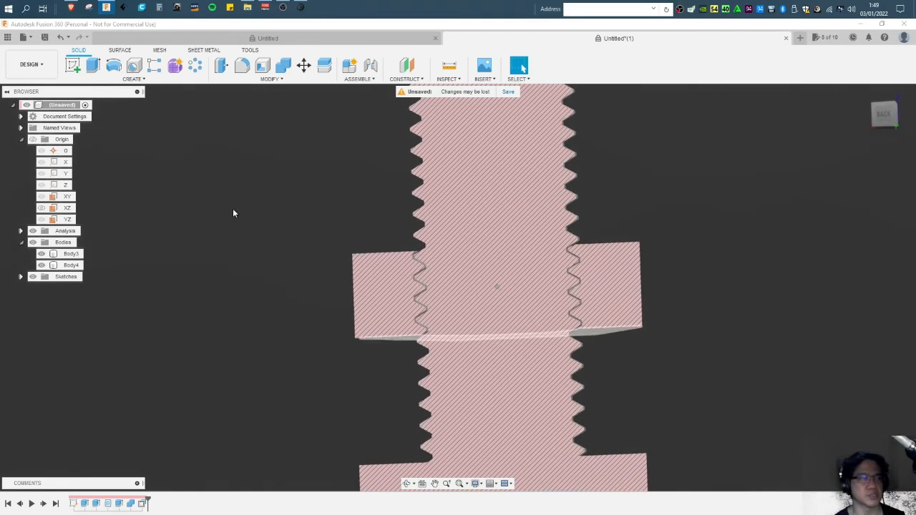
click(133, 78)
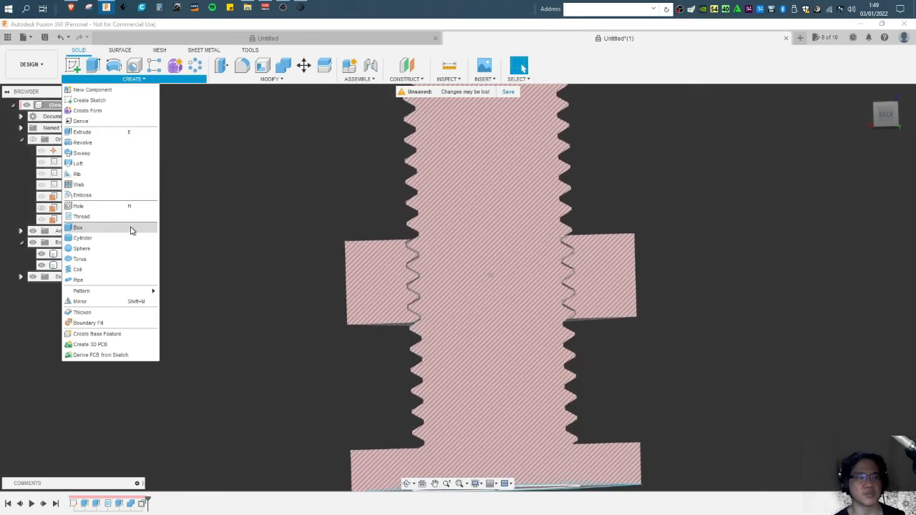
click(697, 234)
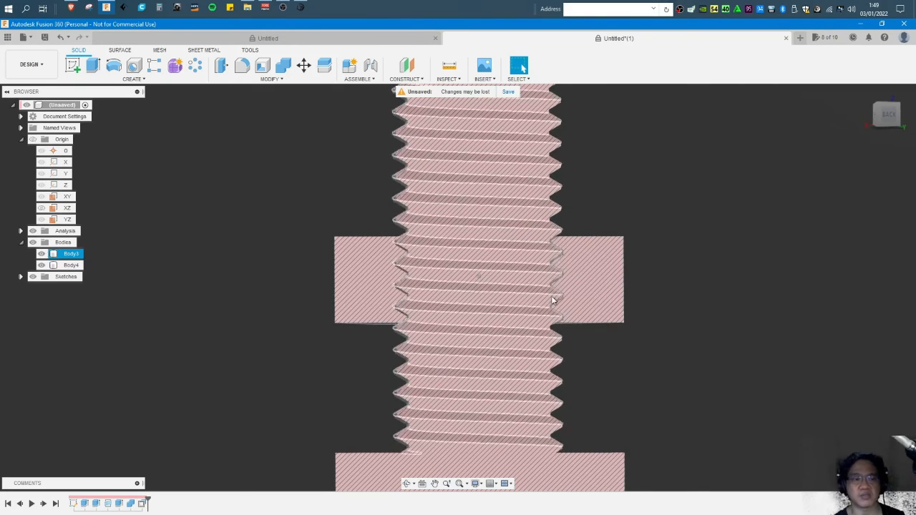
scroll(666, 254, up, 2)
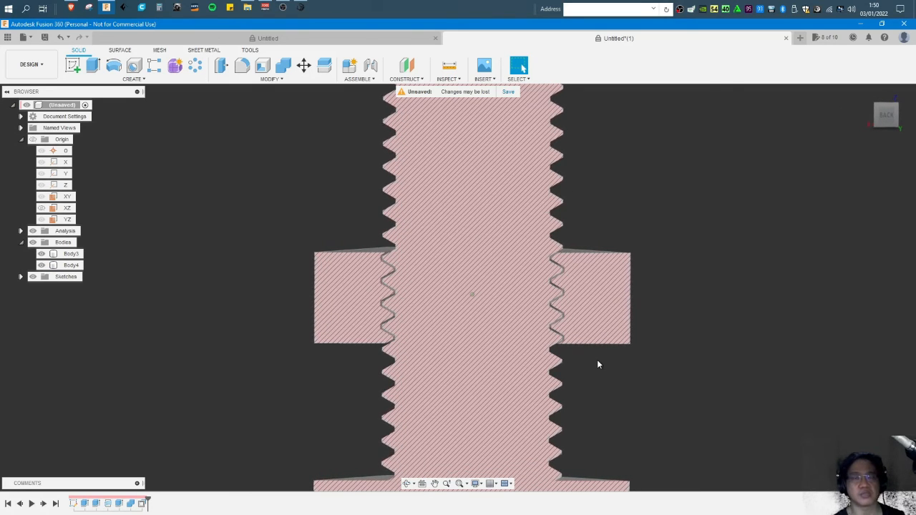
click(598, 341)
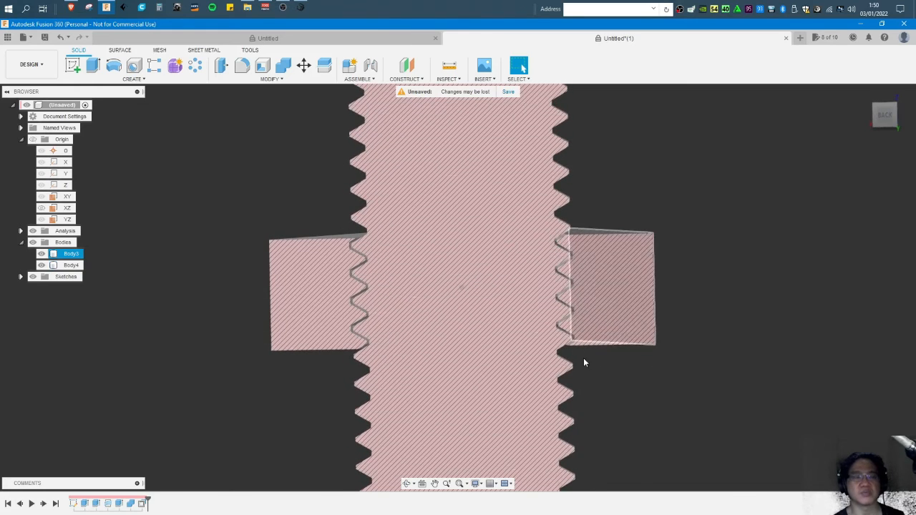
click(134, 79)
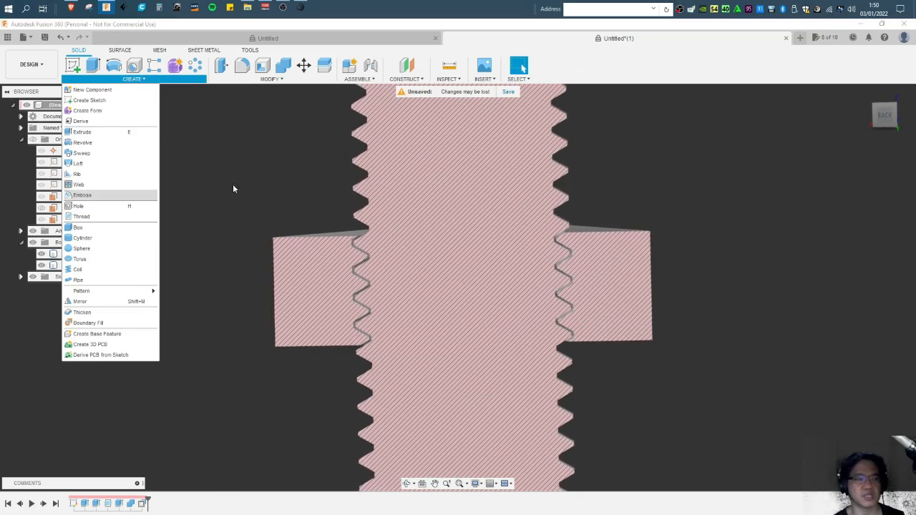
click(620, 185)
click(569, 346)
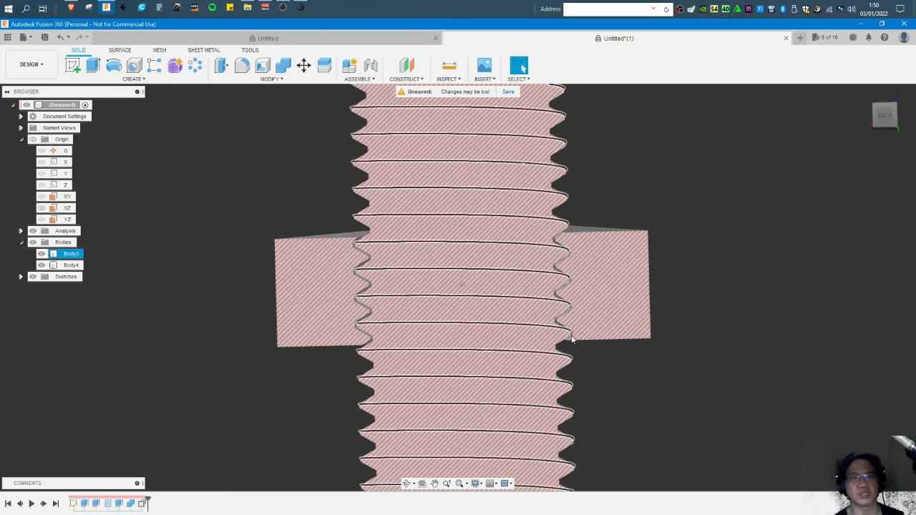
click(694, 301)
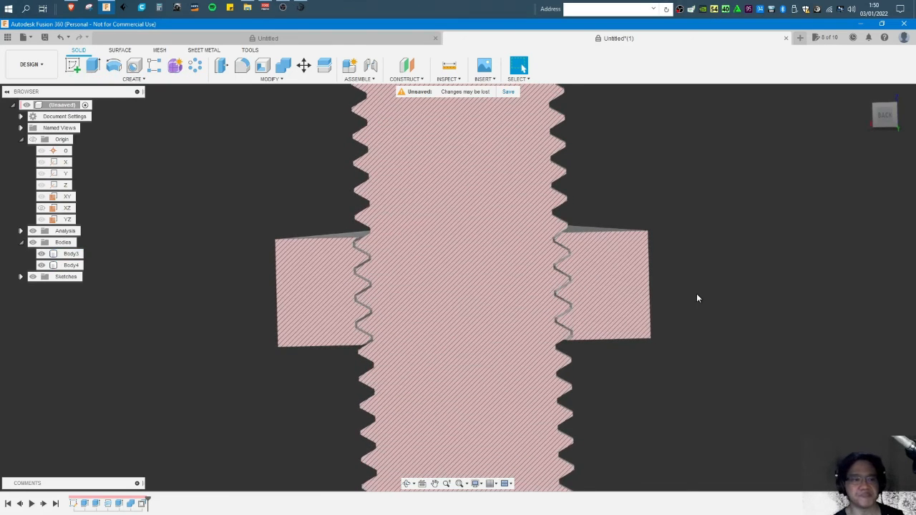